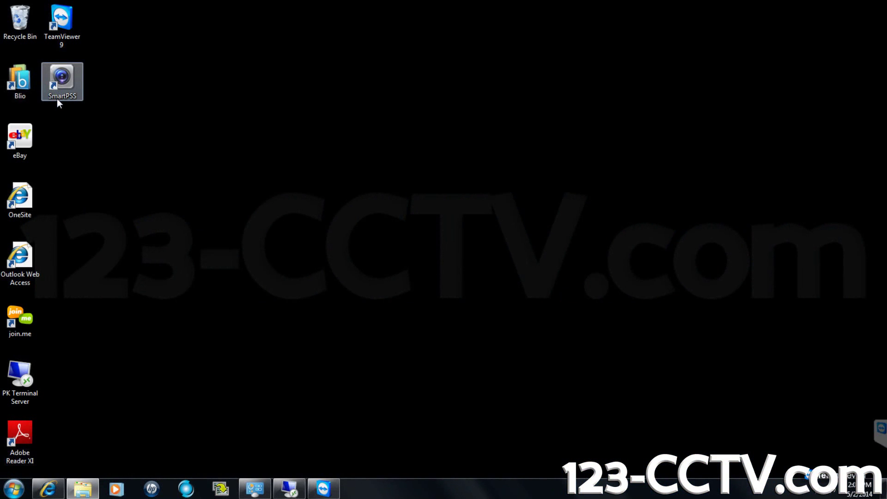
Launch SmartPSS from its desktop icon and log in to reach the Home Page.
double_click(68, 87)
key(Return)
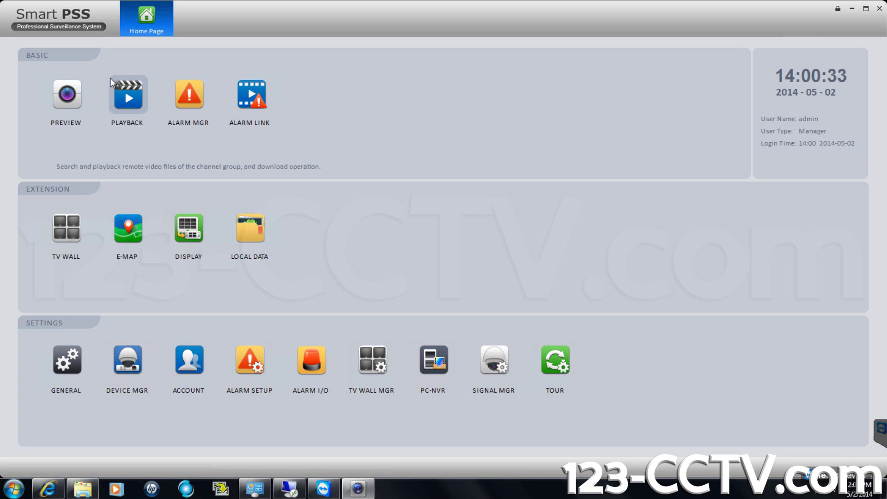
Preview CAM 1 live from 184Bldg, then start a live tour of the 184bldg group.
click(79, 96)
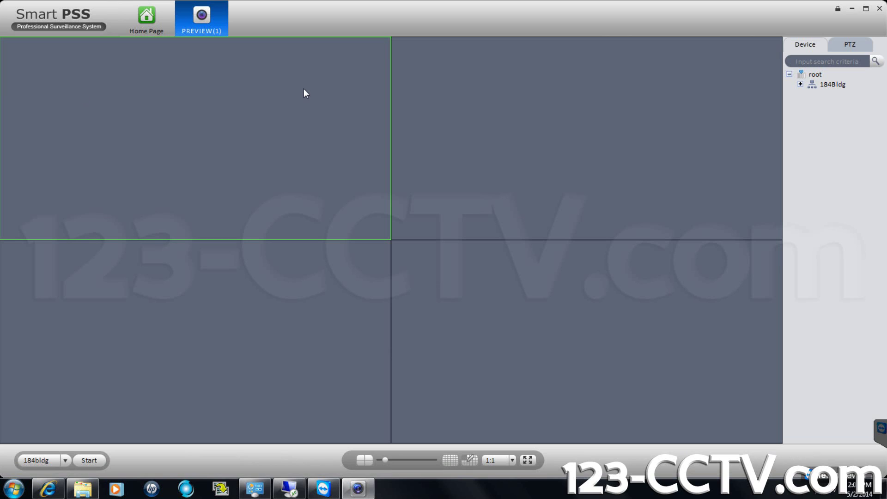
click(804, 85)
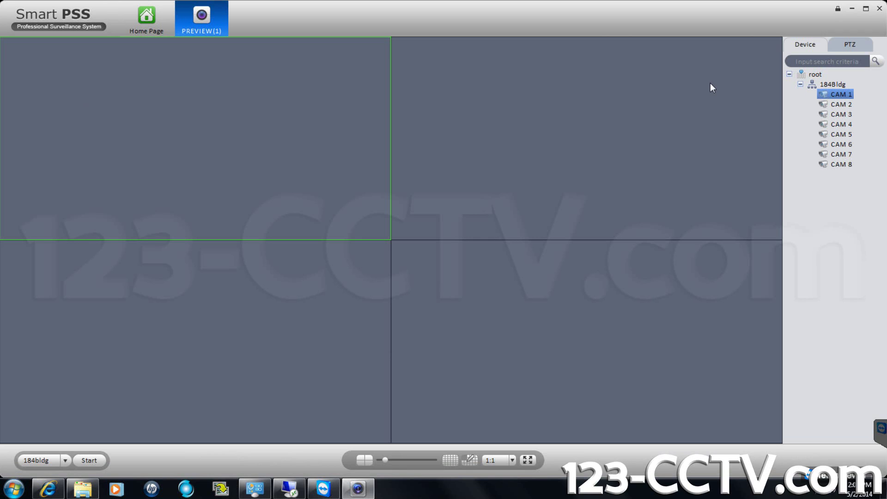
drag(282, 98, 281, 98)
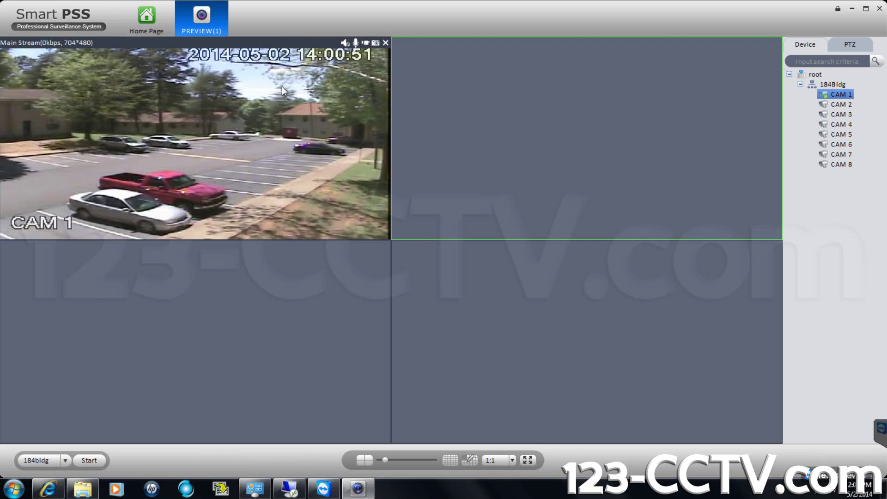
click(386, 42)
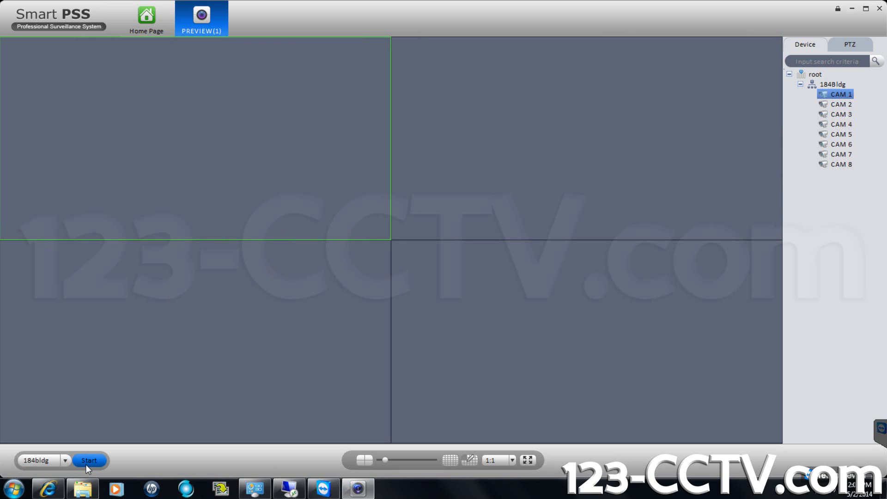
click(64, 463)
click(85, 462)
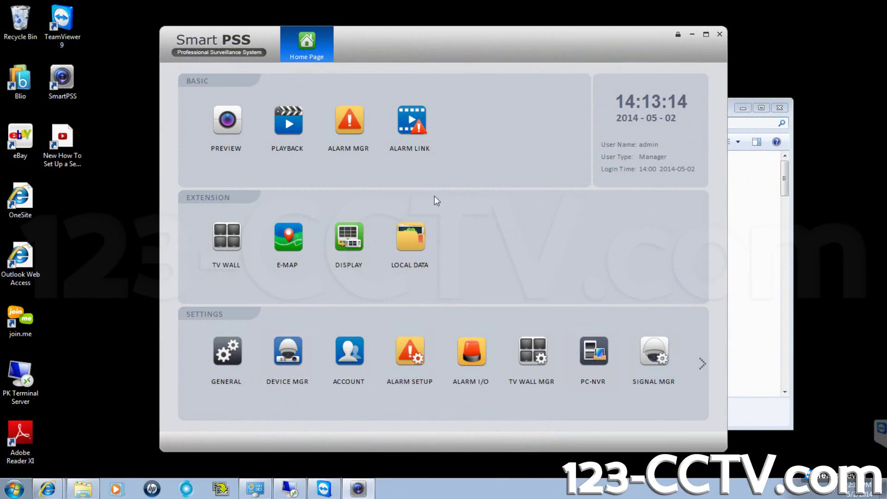
Play CAM 1's 184Bldg recording from May 1, 2014, starting around 18:27.
click(286, 132)
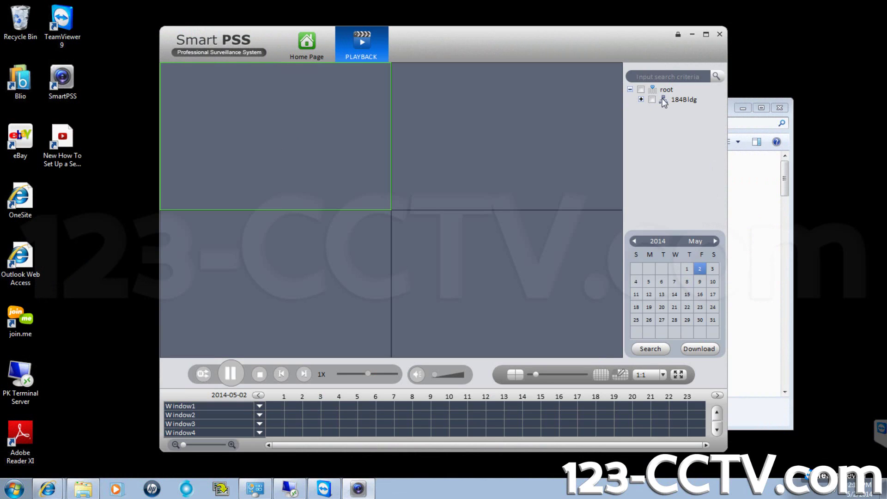
click(641, 99)
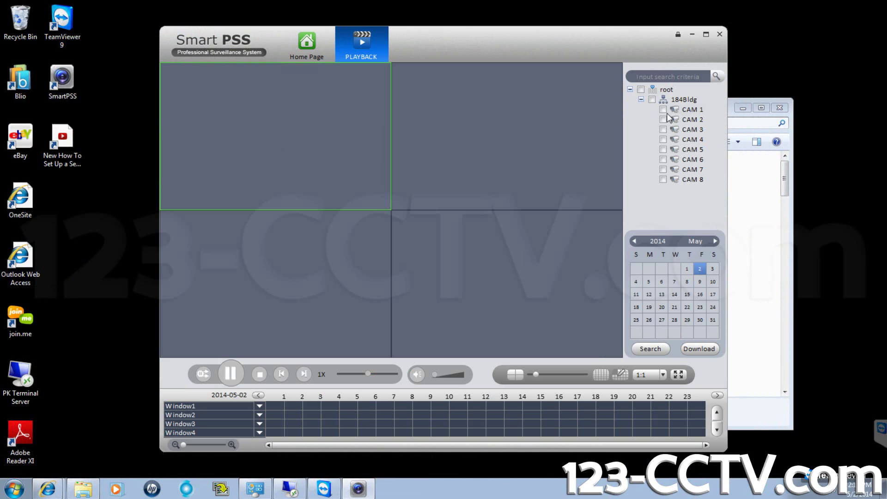
click(663, 110)
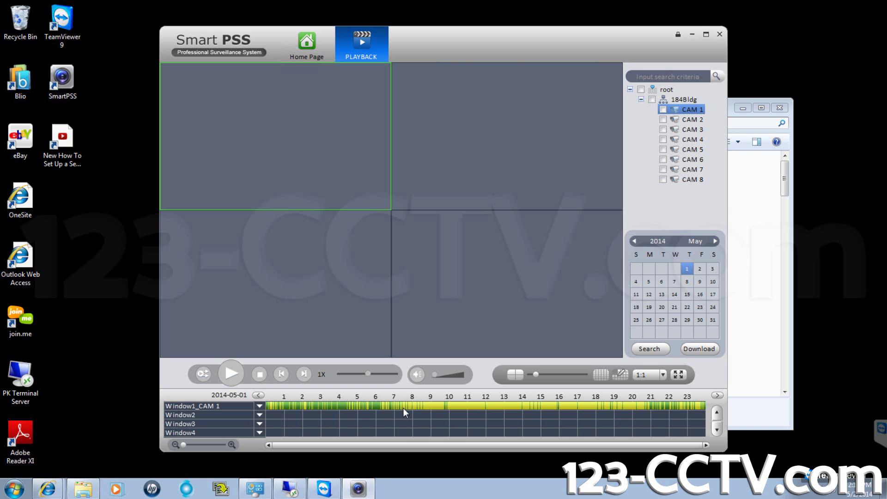
click(342, 406)
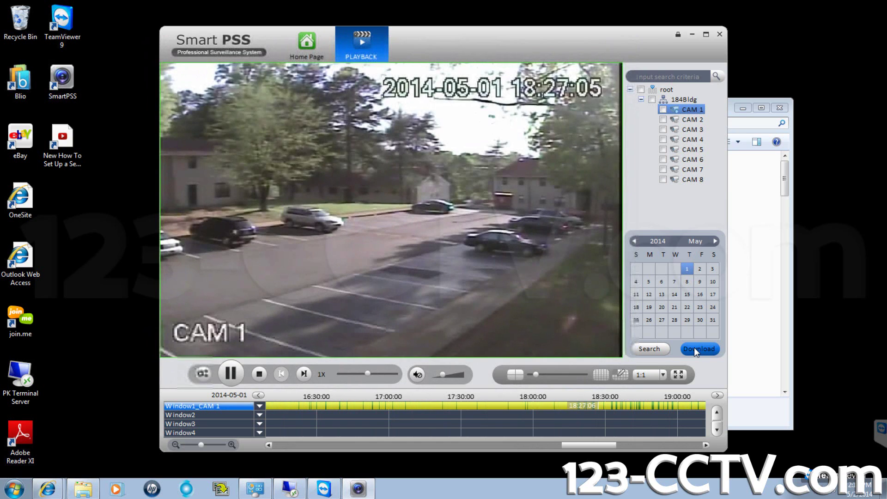
Try a By Time download, then cancel it, dismiss the period warning, and close the dialog.
click(695, 346)
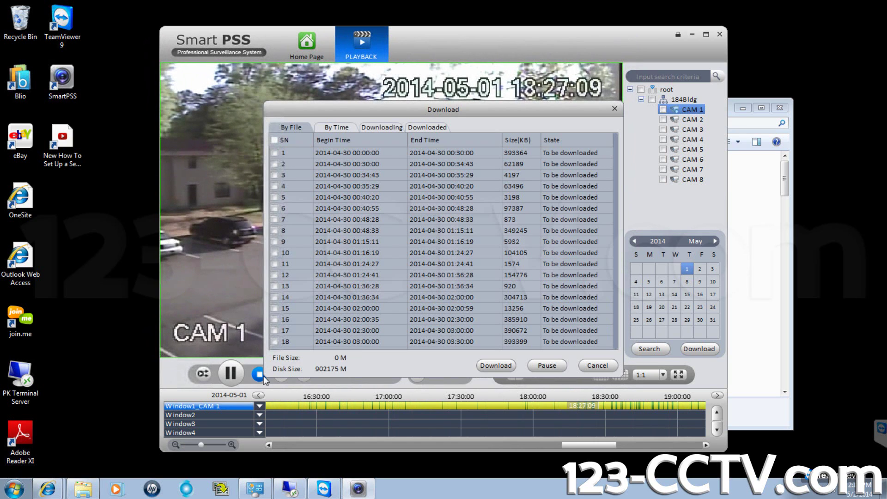
click(334, 129)
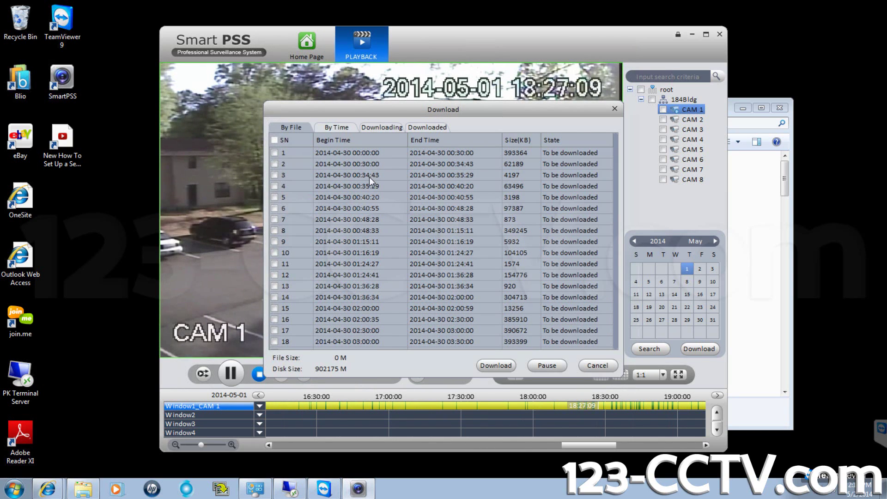
click(611, 367)
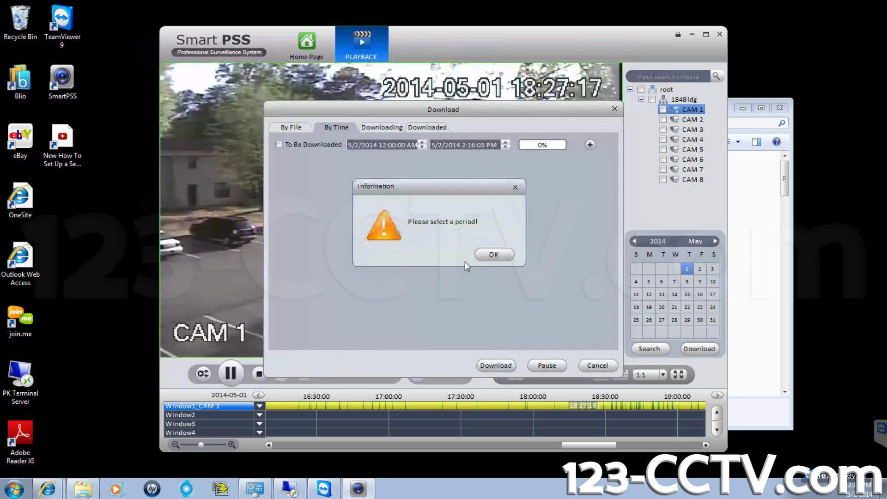
click(489, 255)
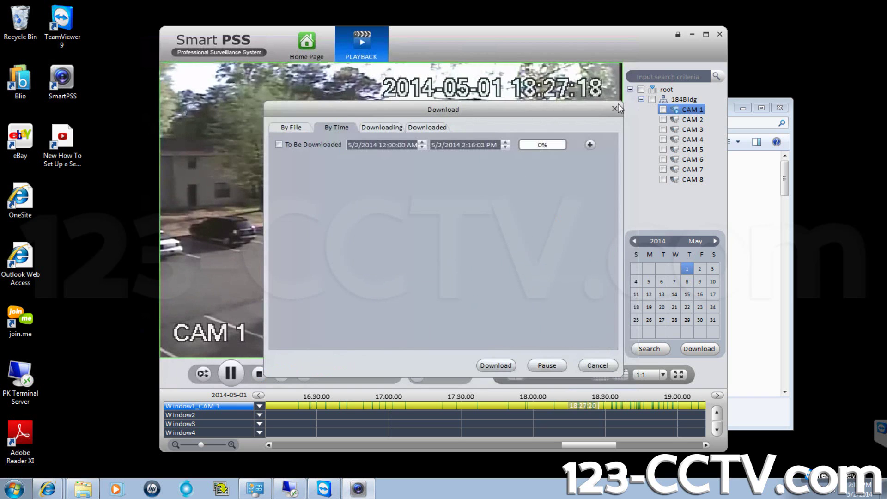
click(615, 109)
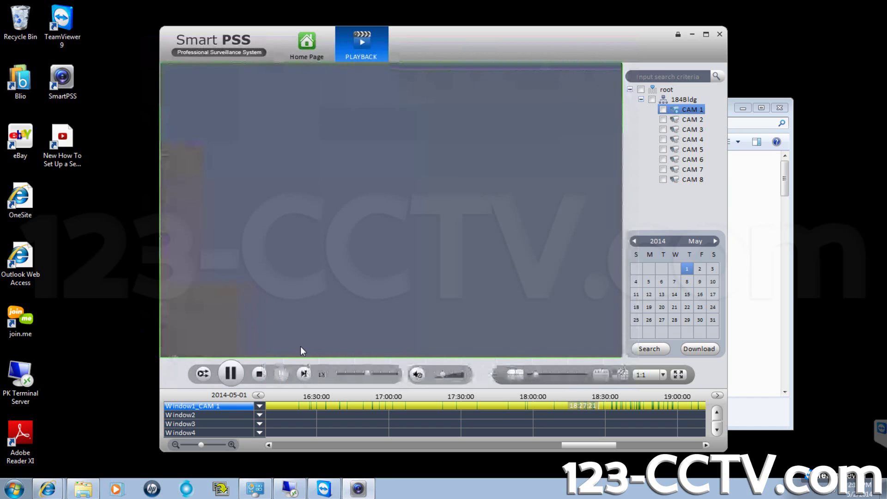
Stop the Cam 1 playback and reopen the download window to its recording files.
click(259, 374)
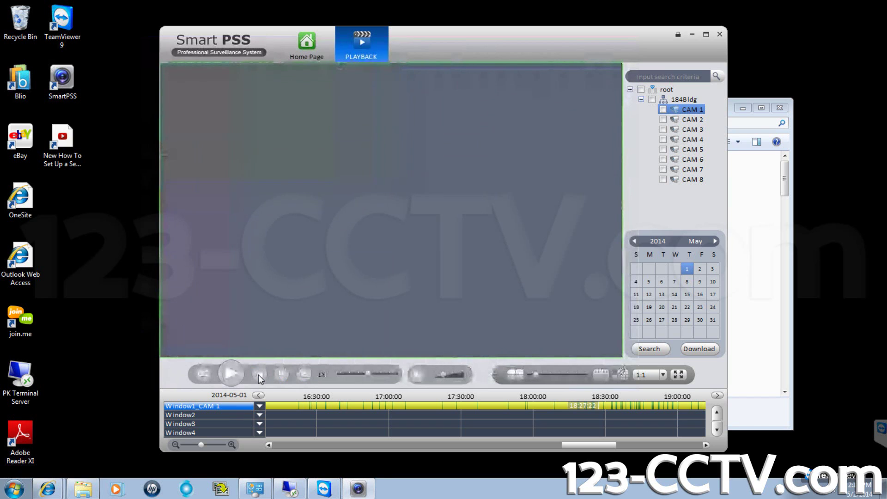
click(708, 350)
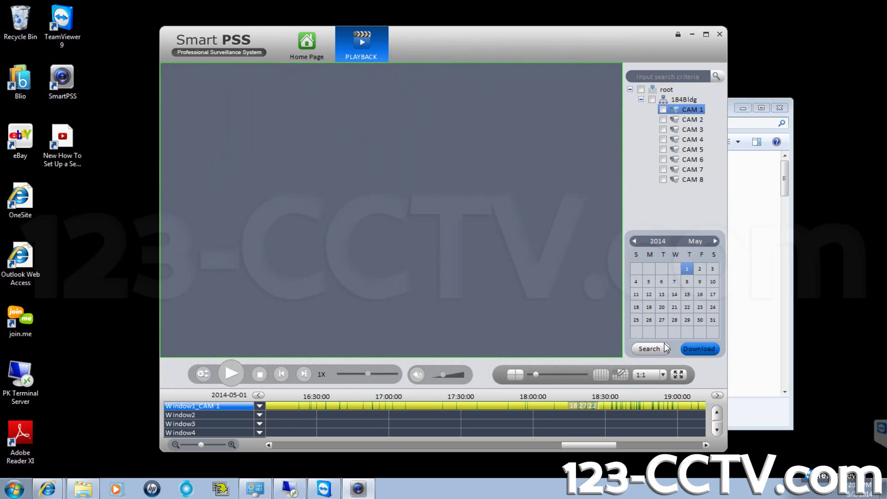
click(323, 126)
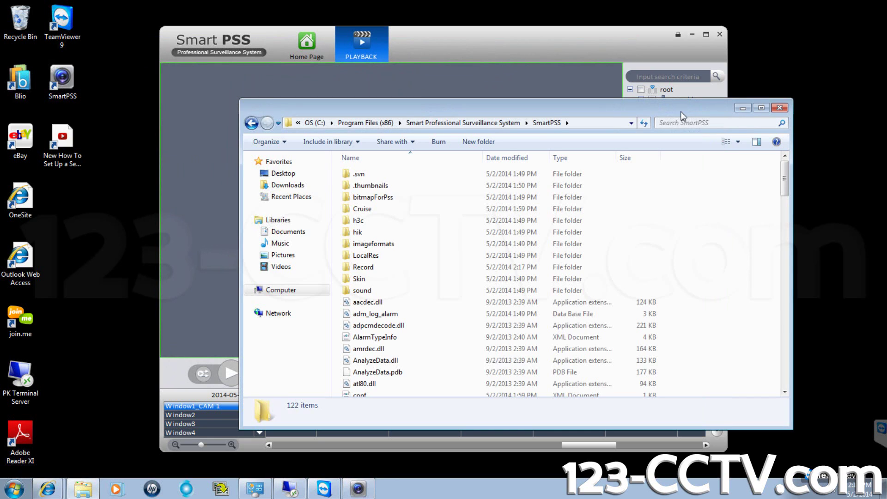
Browse into the SmartPSS Record folder and check the DownLoad folder inside.
drag(663, 109, 712, 111)
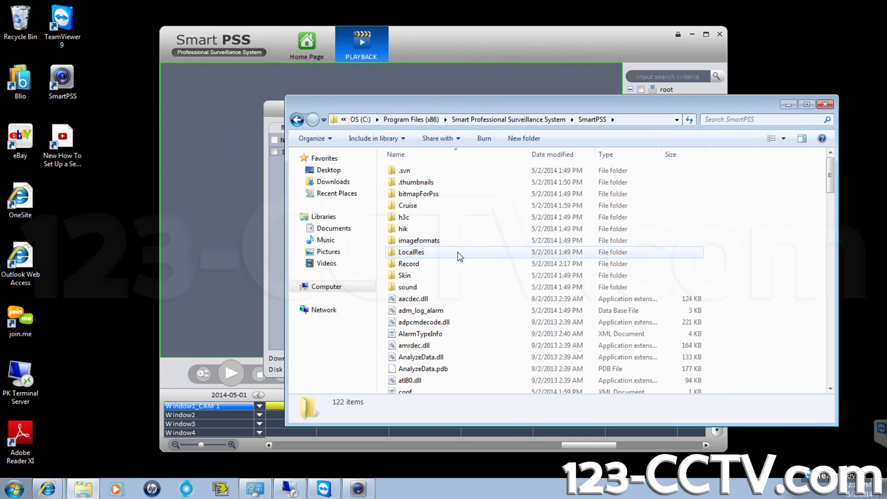
click(414, 271)
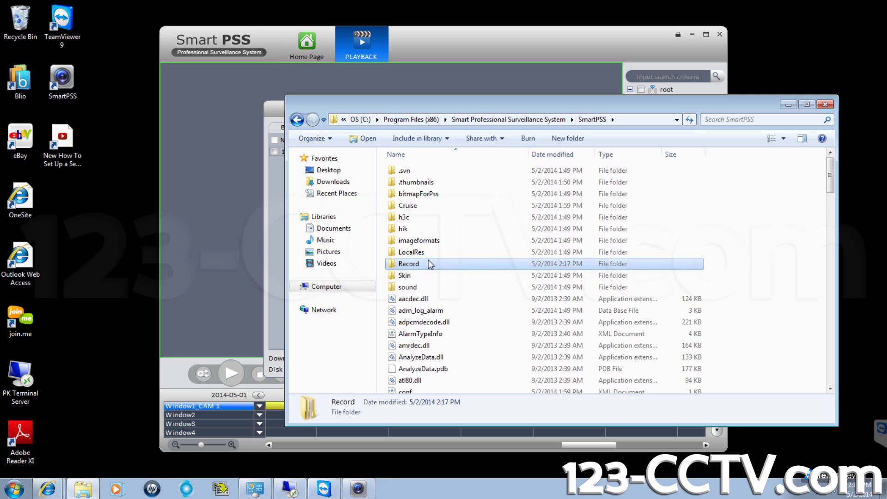
double_click(426, 265)
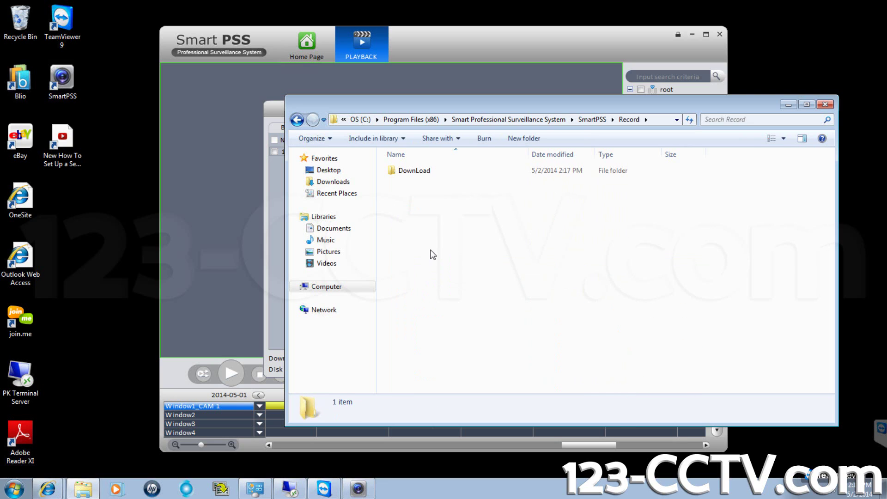
double_click(411, 171)
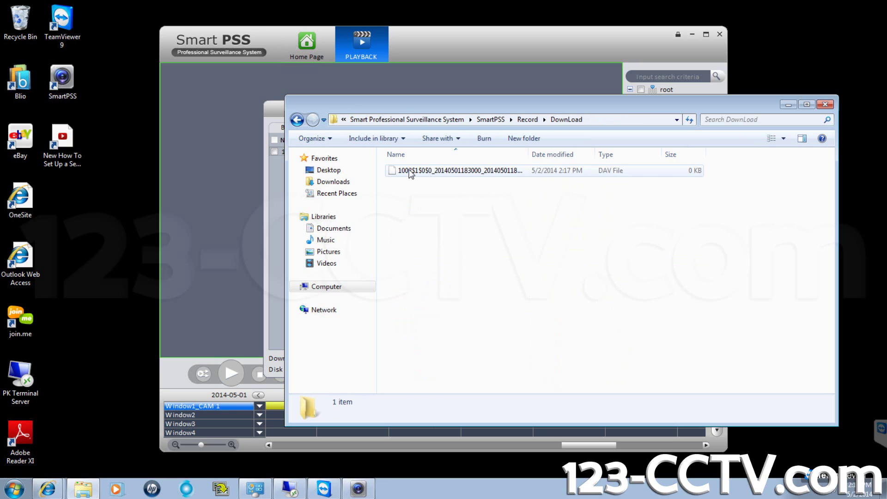
click(527, 119)
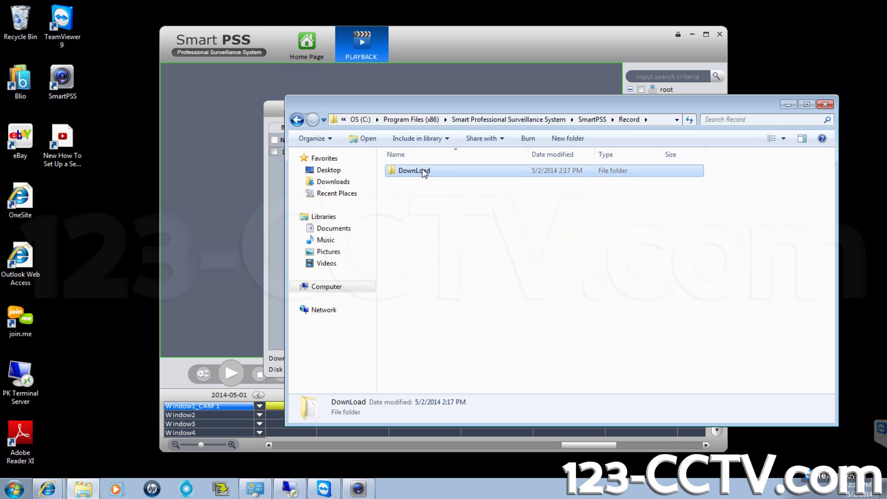
Create a shortcut to the DownLoad folder.
right_click(424, 172)
click(470, 328)
click(457, 299)
click(420, 183)
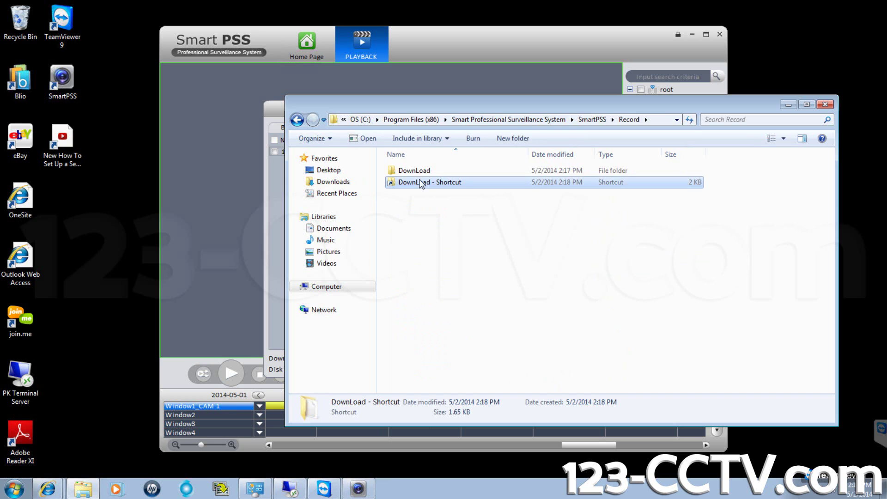
Rename the shortcut 'video download' and place it on the desktop.
right_click(420, 183)
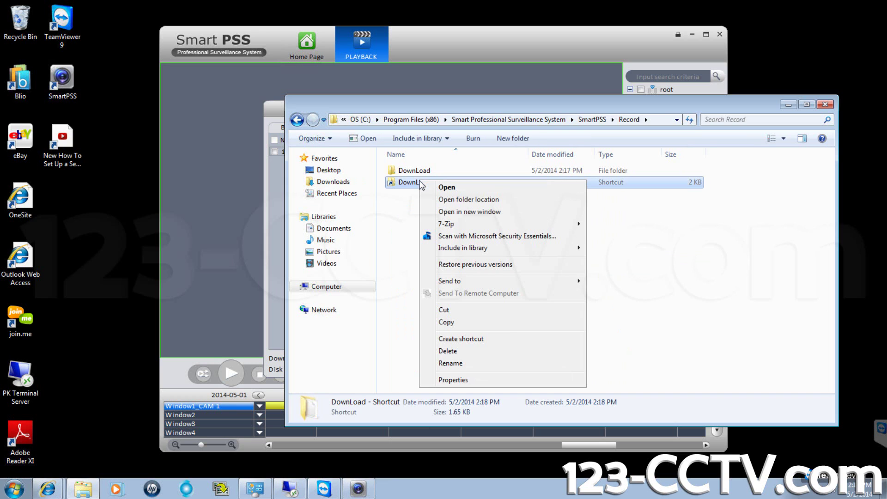
click(451, 364)
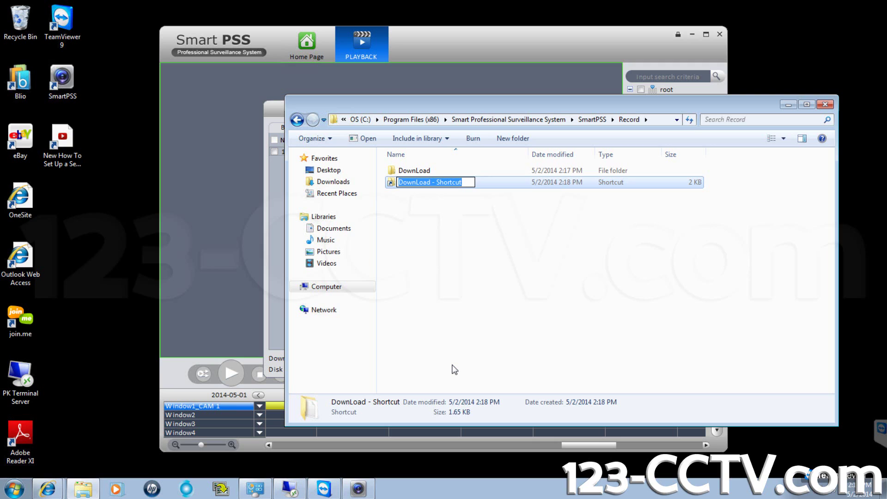
text(video downloa)
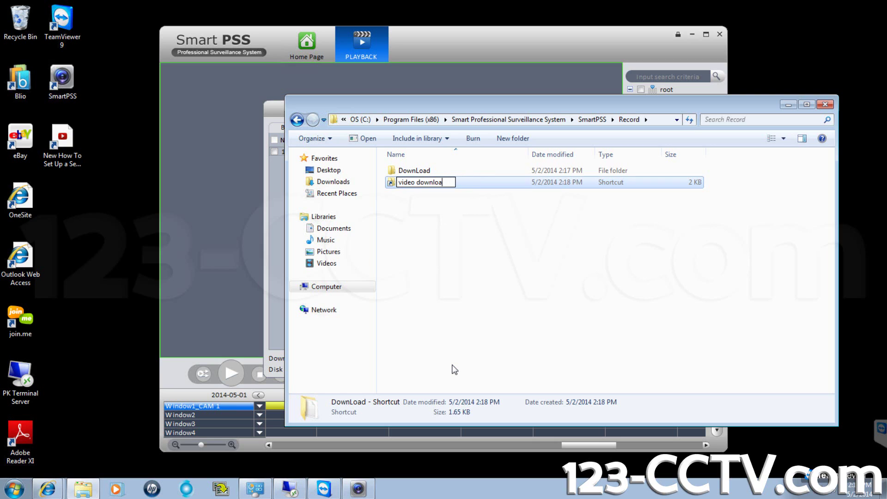
text(d)
key(Return)
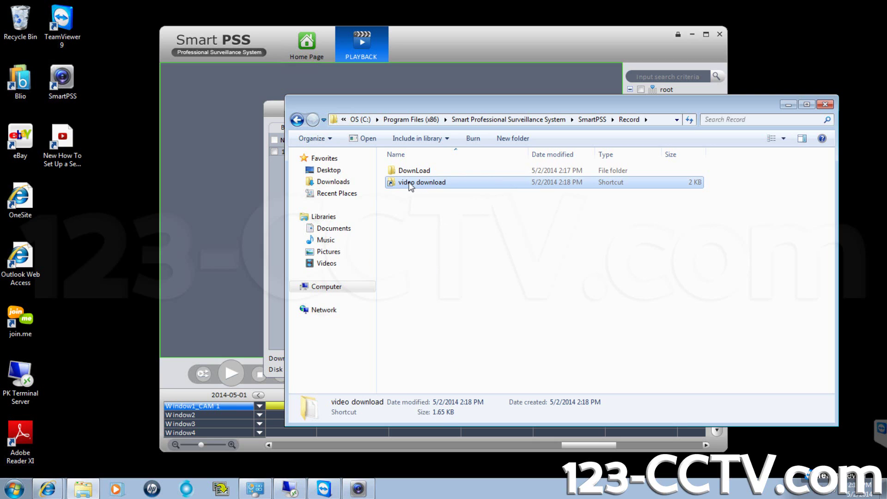
click(69, 183)
key(ctrl+v)
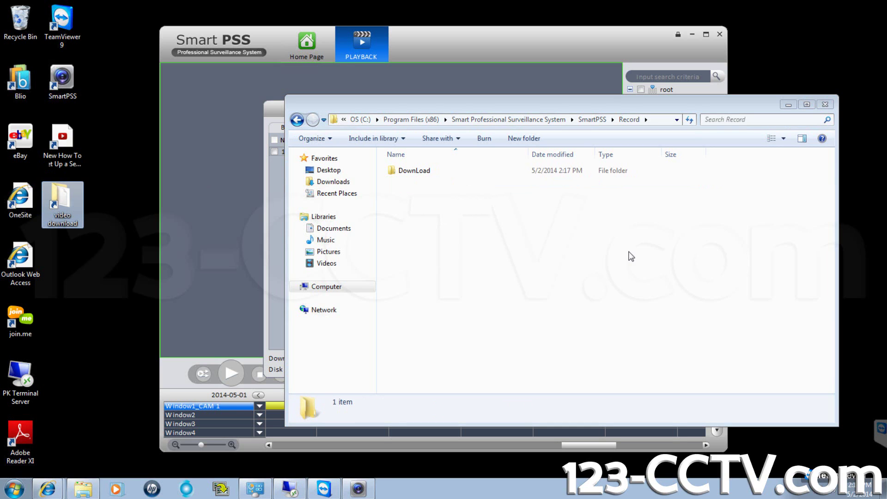
click(647, 245)
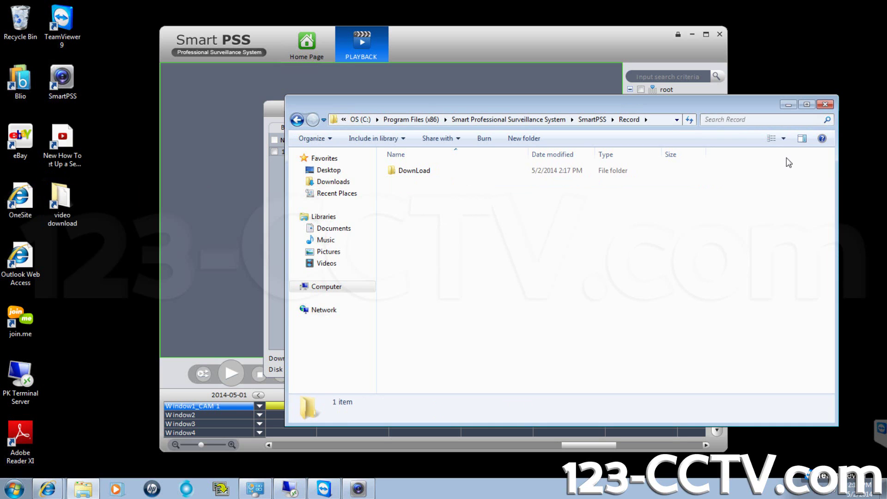
Close the Record window, open DownLoad via the shortcut, and view the Downloaded list.
click(832, 108)
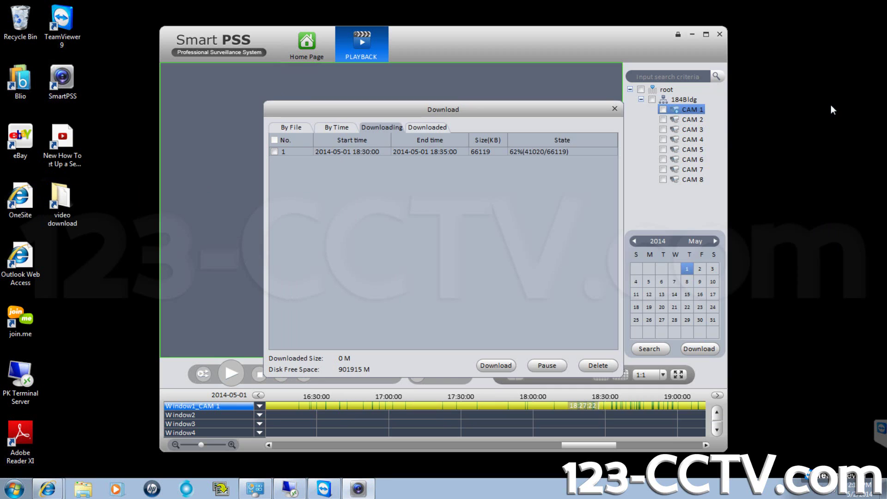
double_click(60, 211)
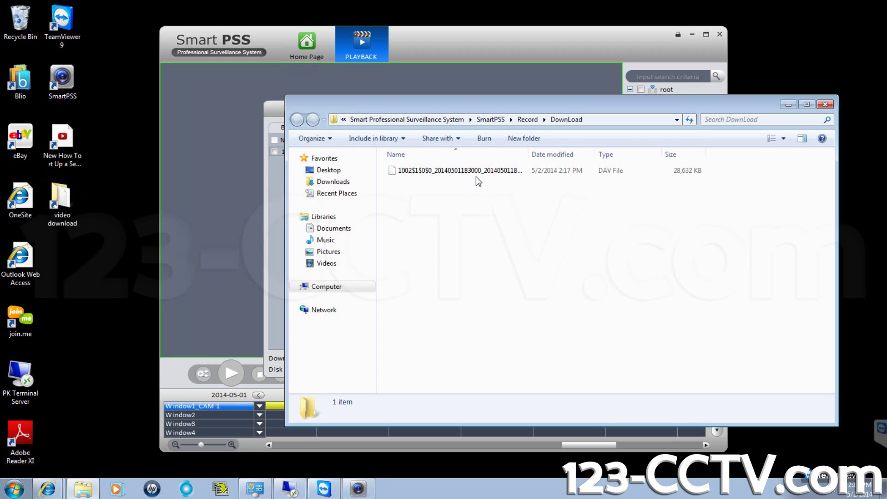
click(789, 105)
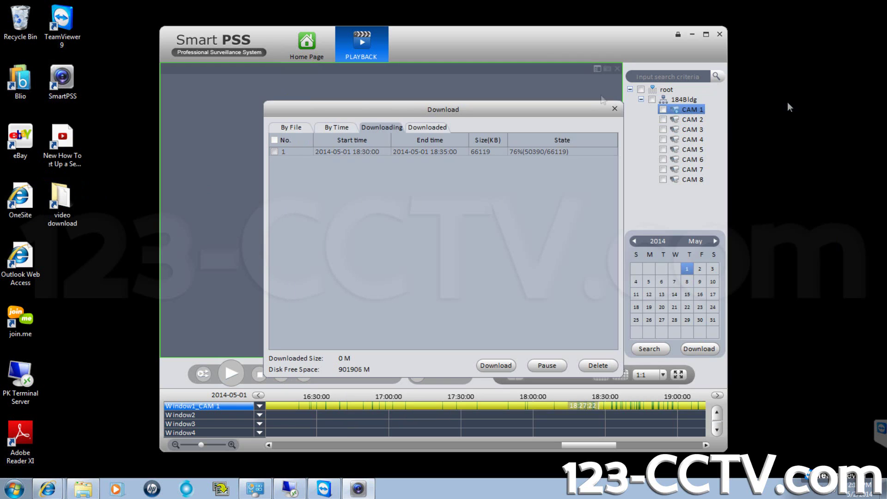
click(434, 128)
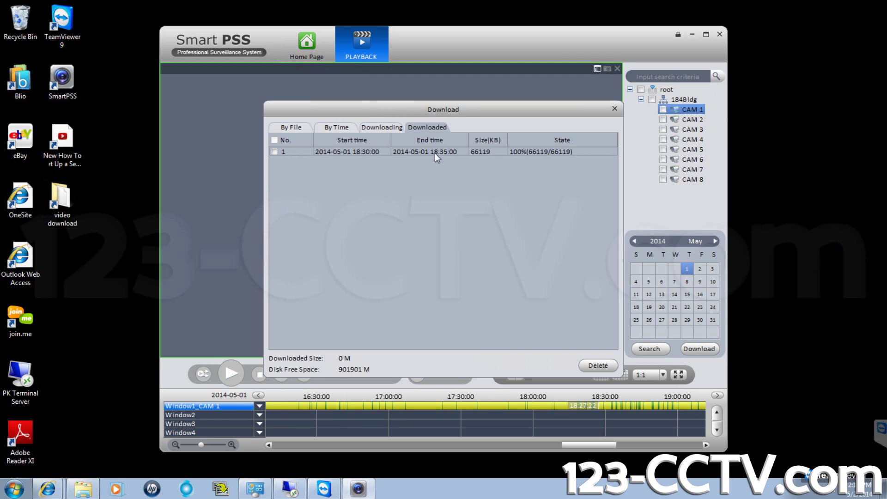
Confirm the 55,464 KB DAV file in DownLoad, then close the download window and minimize SmartPSS.
double_click(64, 215)
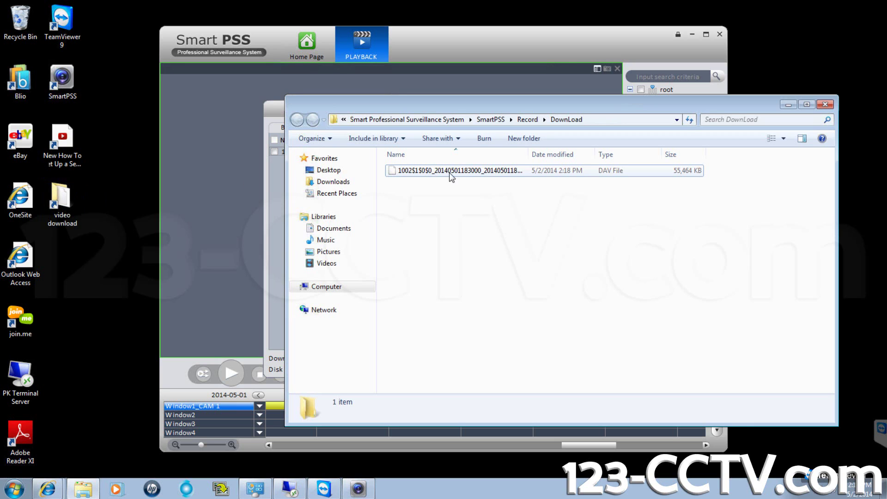
click(795, 106)
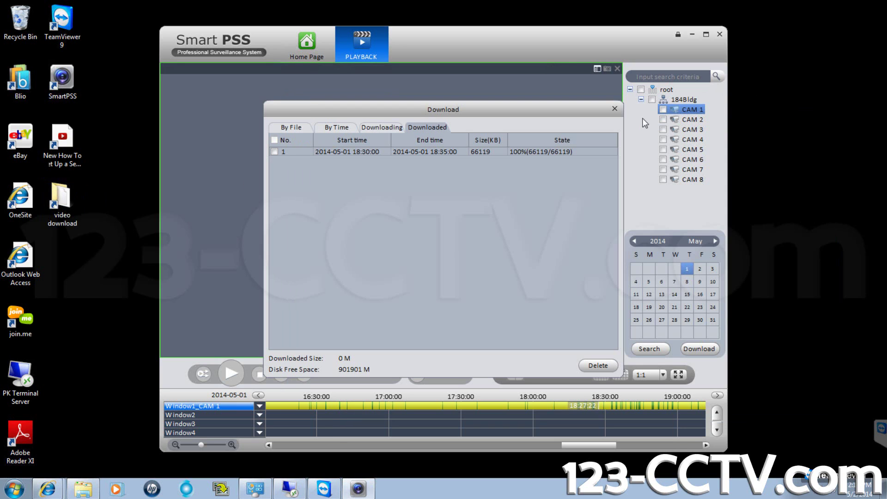
click(616, 110)
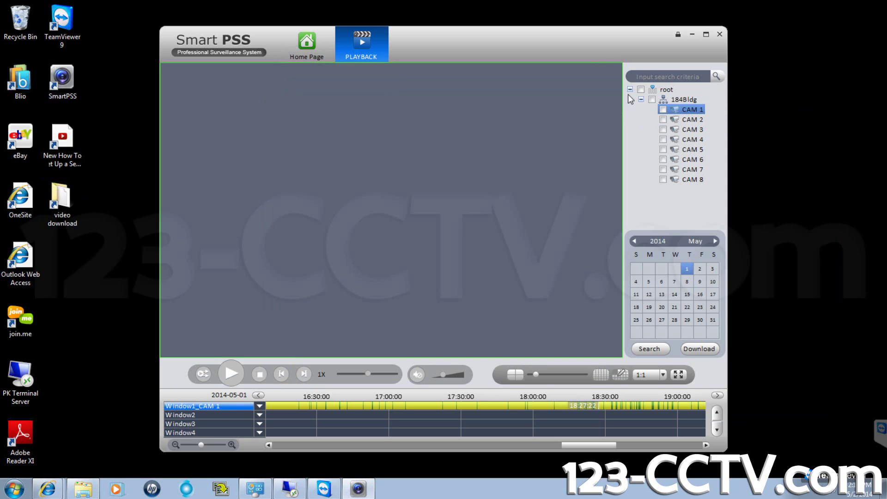
click(692, 35)
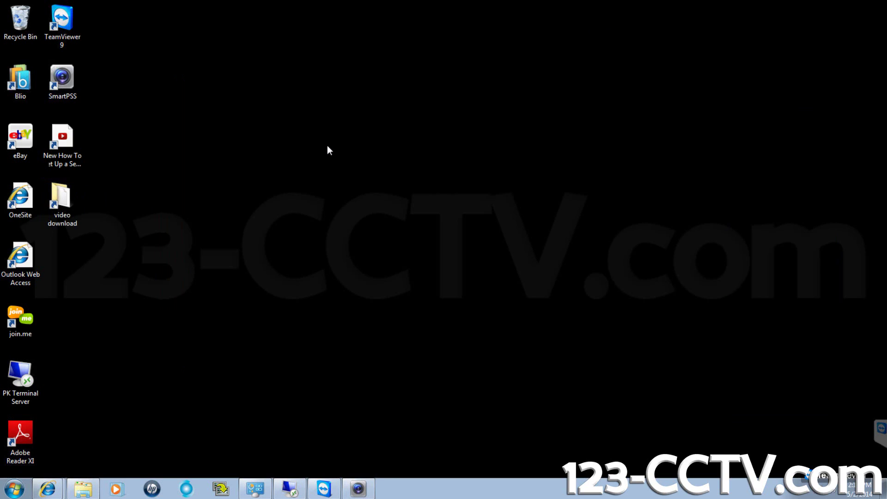
Paste the dvrplayer.zip link into Internet Explorer's address bar and save the 1.77 MB file to Desktop.
click(48, 489)
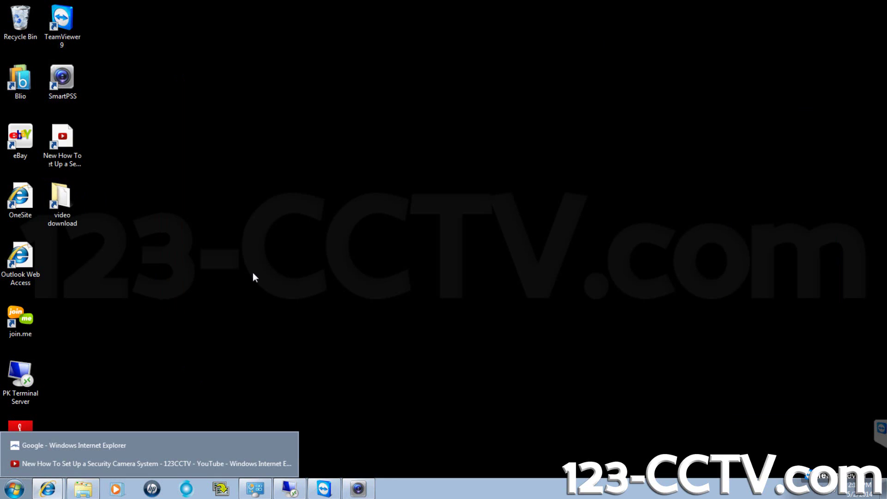
click(95, 464)
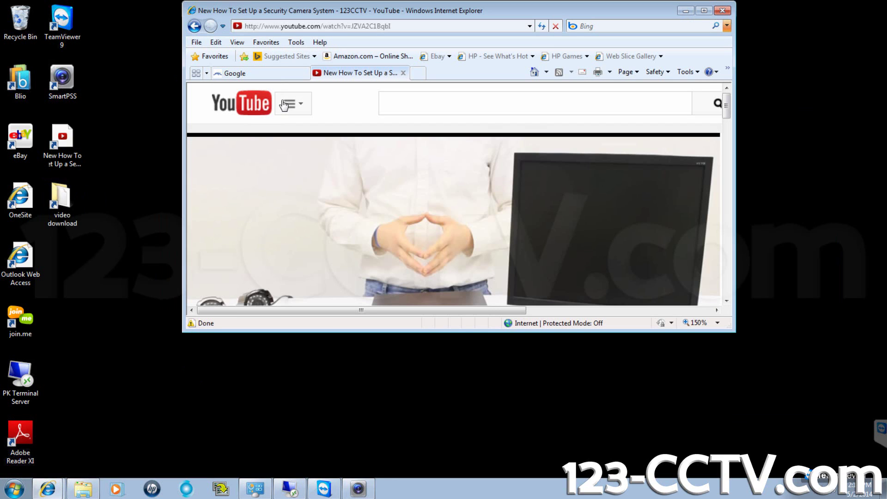
click(333, 28)
text(http://www.123-cctv.com/drivers/pss/dvrplayer.zip)
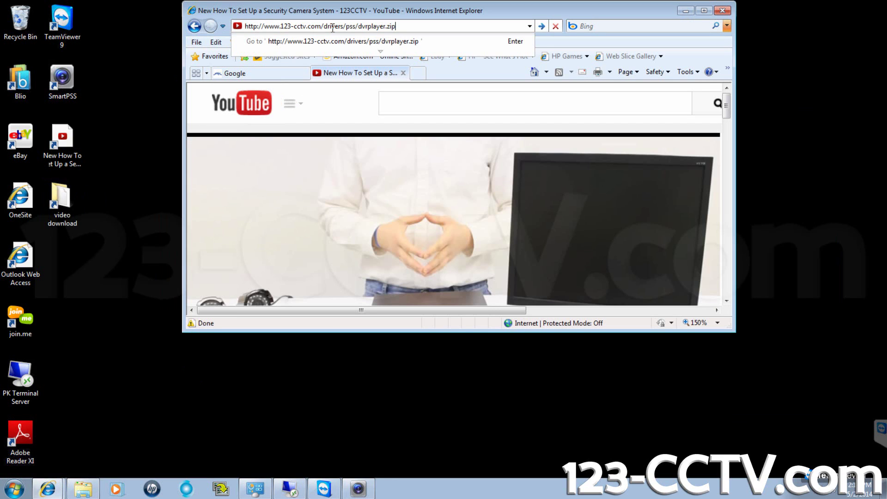
key(Return)
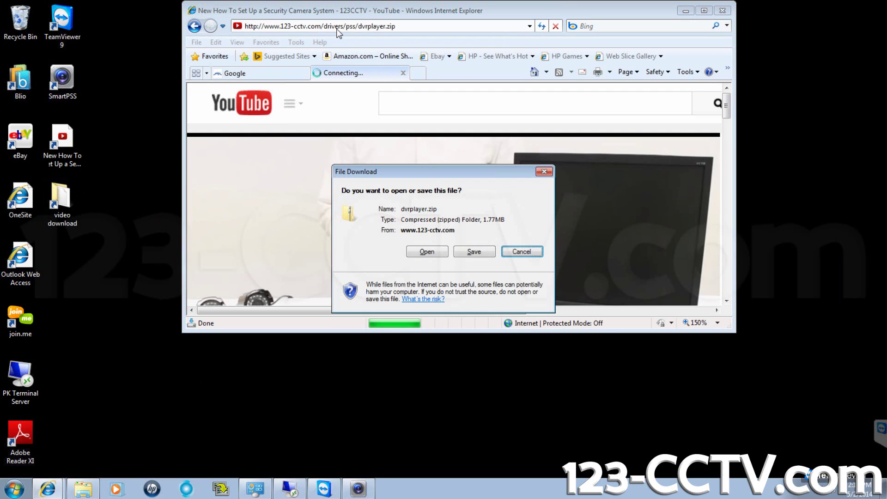
click(469, 252)
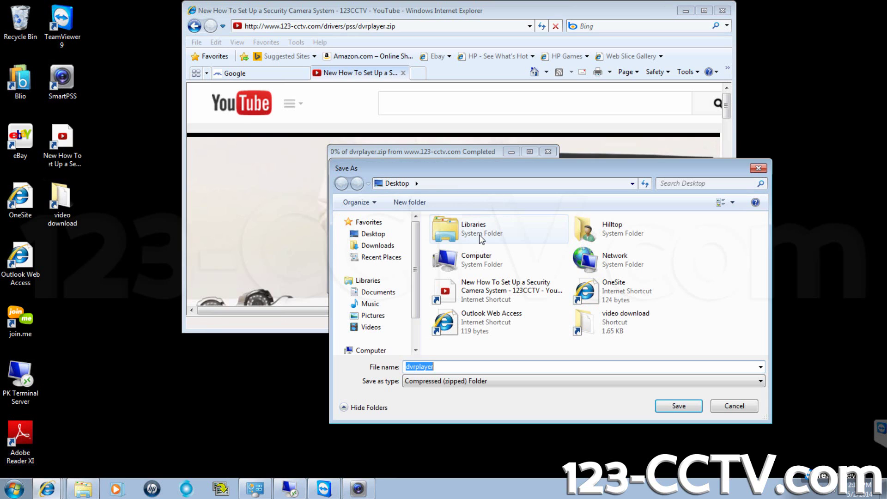
click(678, 406)
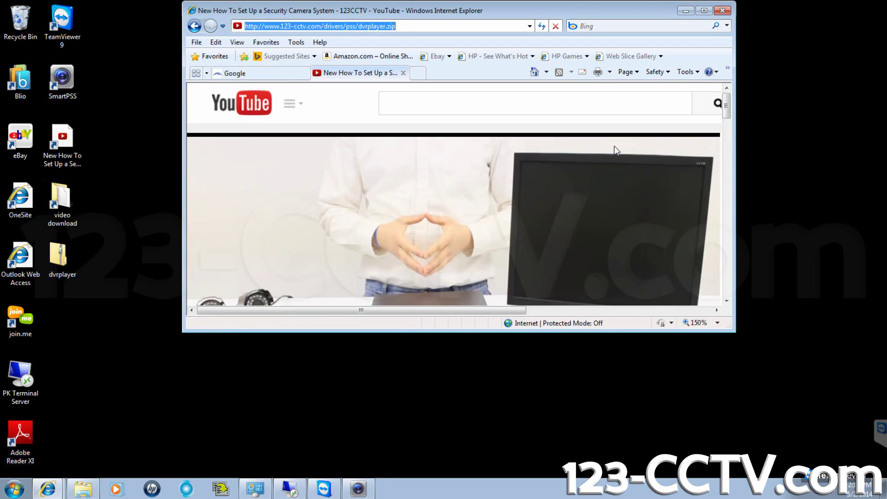
Extract the desktop dvrplayer zip with Extract All into a dvrplayer folder.
click(688, 10)
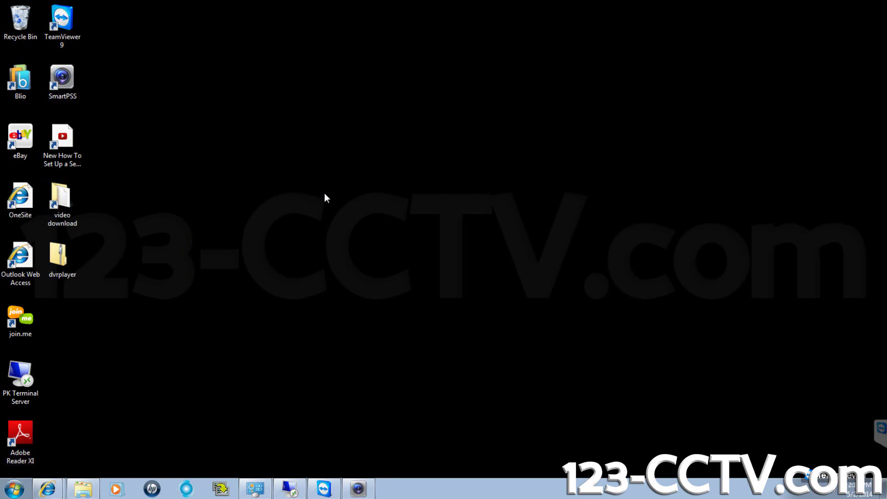
click(83, 489)
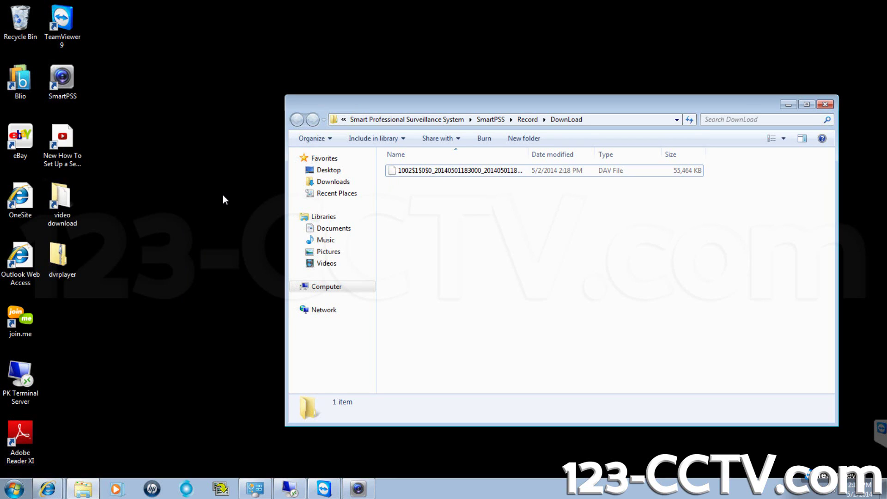
right_click(51, 262)
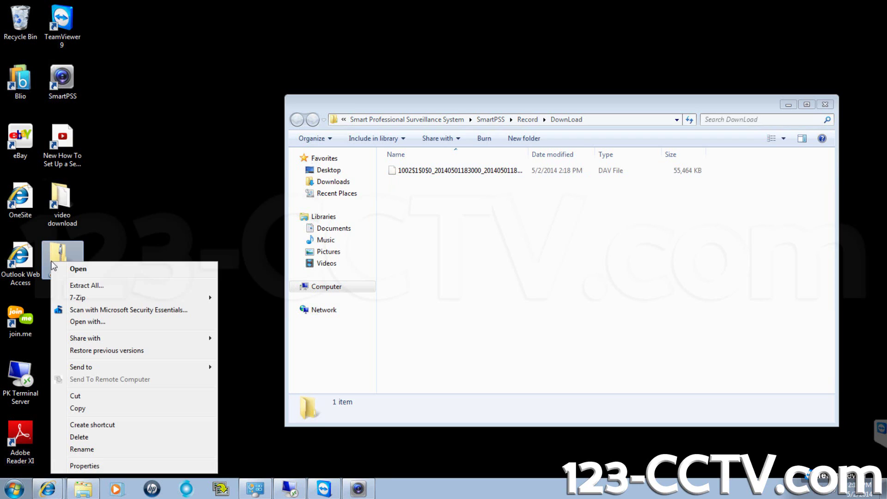
click(105, 286)
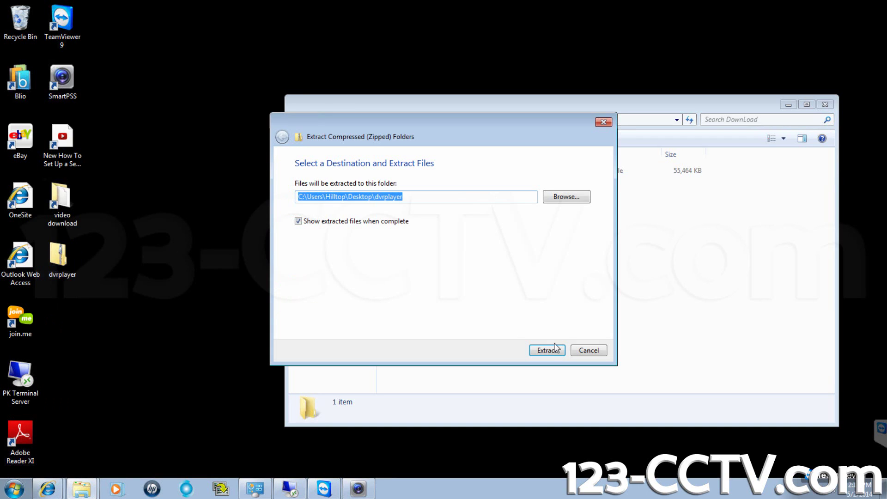
click(555, 349)
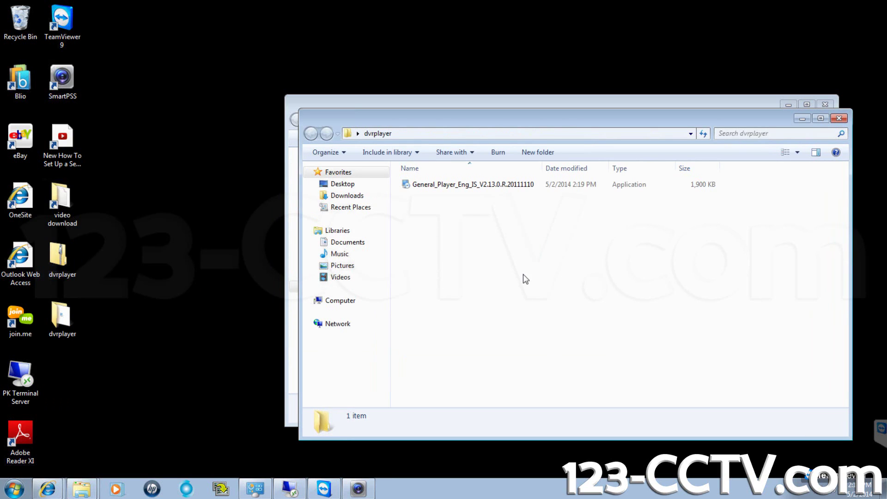
Install General Player 2.13.0 with default folder and shortcuts, then close the dvrplayer window.
click(498, 186)
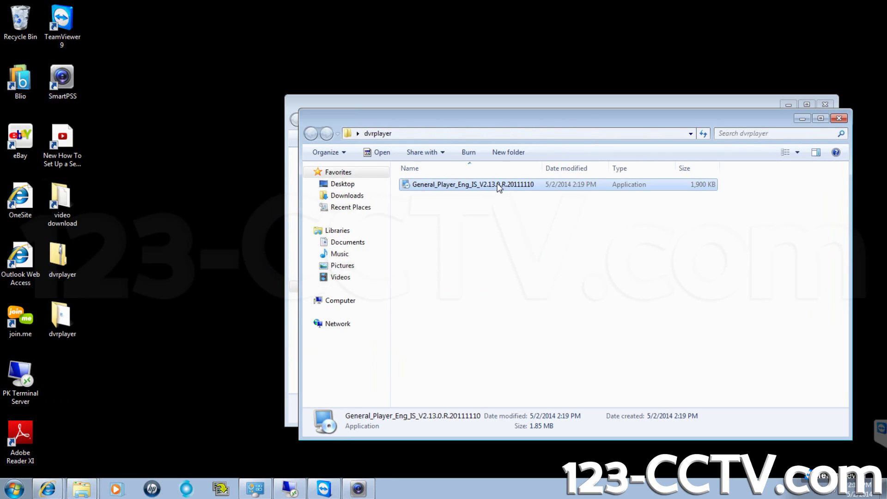
double_click(498, 185)
click(476, 254)
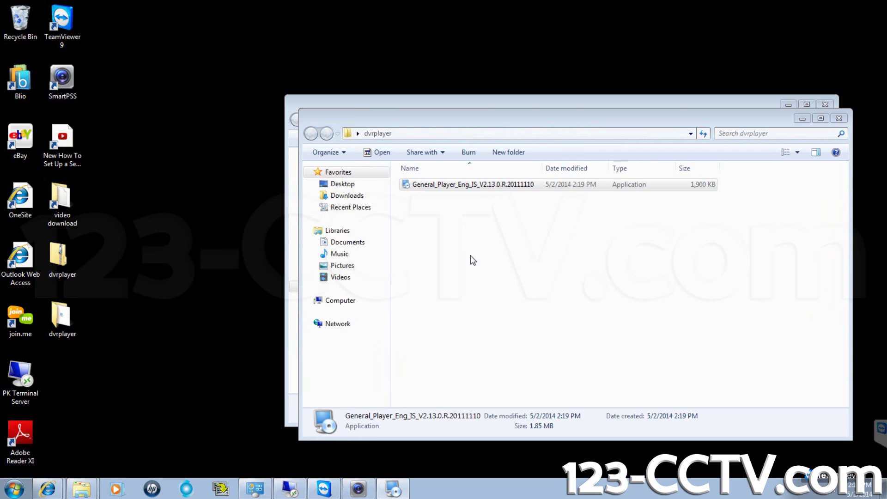
click(485, 343)
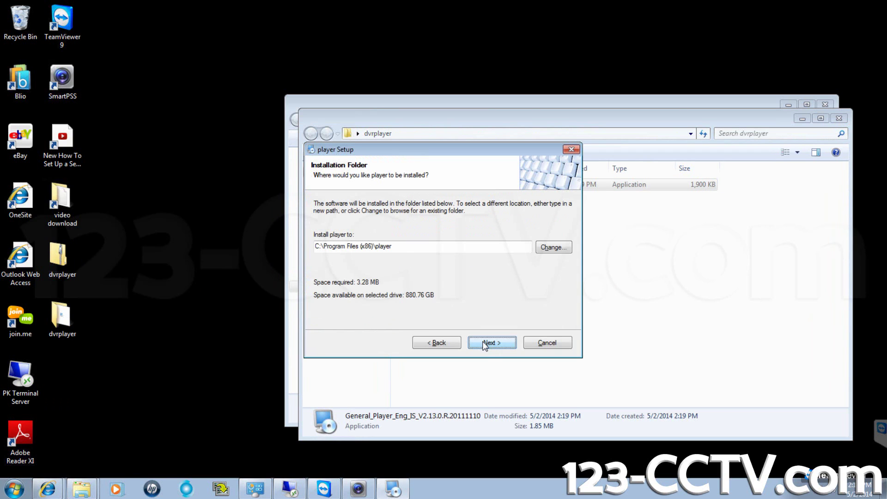
click(484, 343)
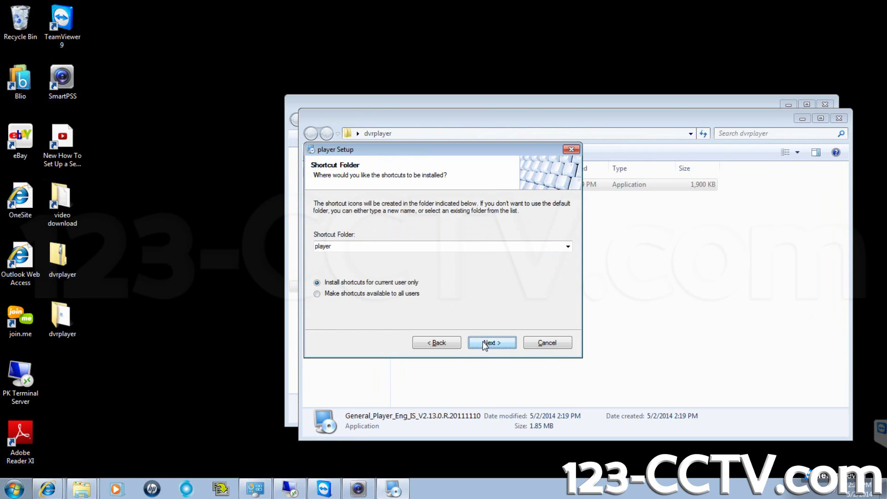
click(485, 344)
click(484, 345)
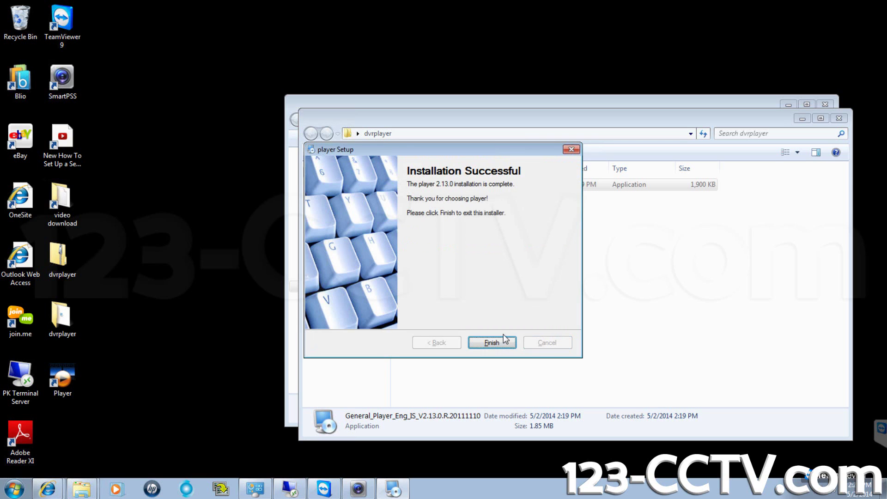
click(501, 344)
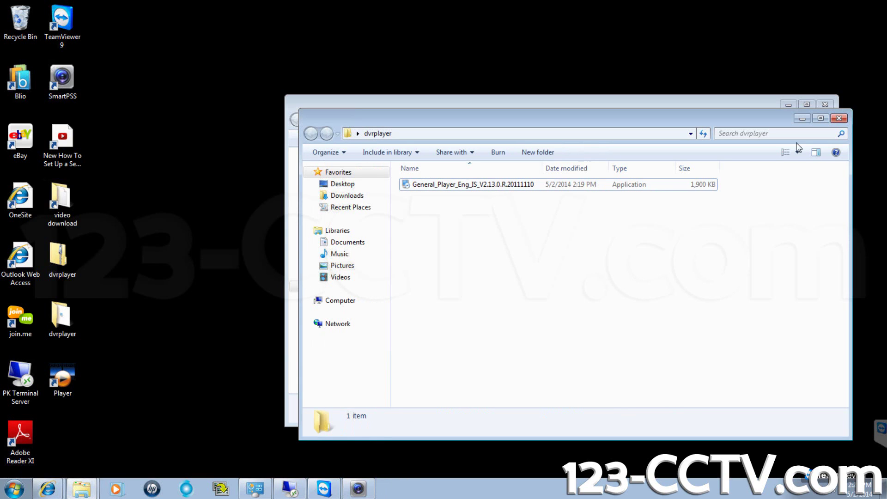
click(838, 118)
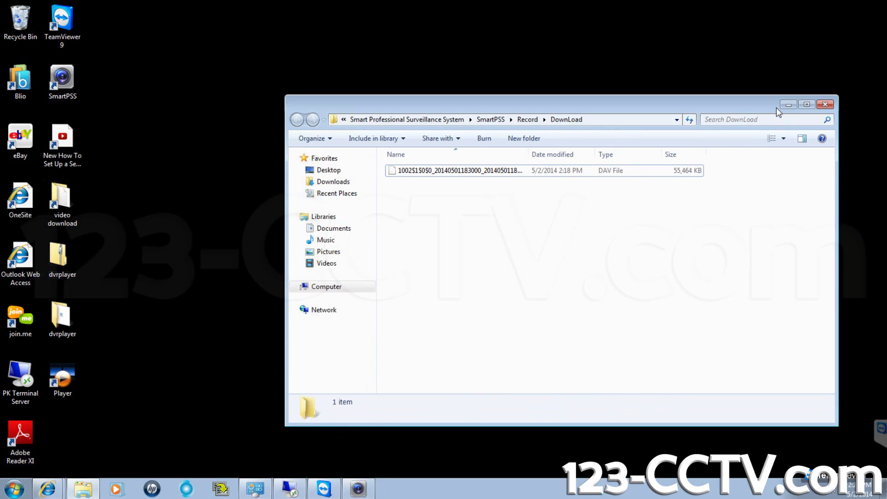
Launch Player, answer Yes to associating playback files, close it, and reopen the video download folder.
click(826, 104)
double_click(62, 379)
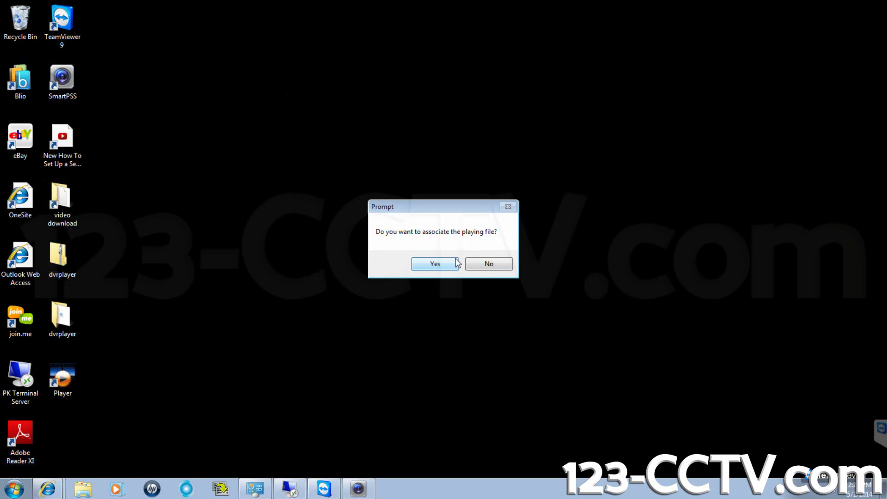
click(440, 264)
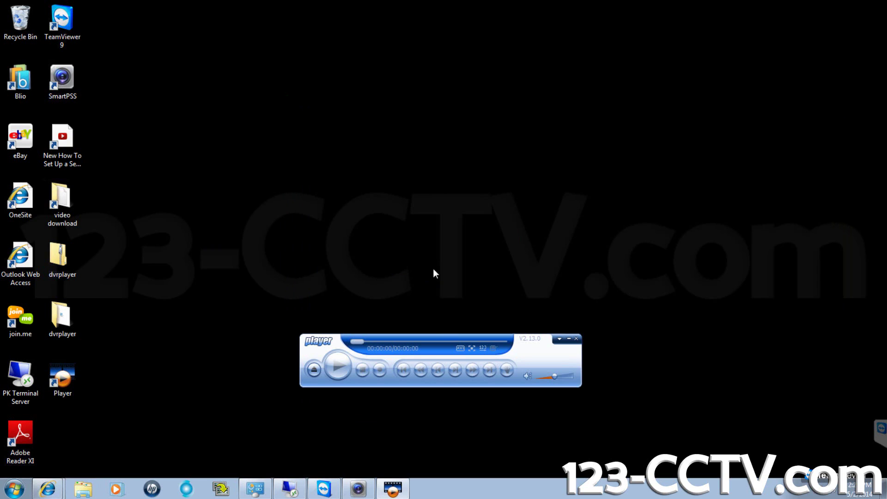
click(576, 338)
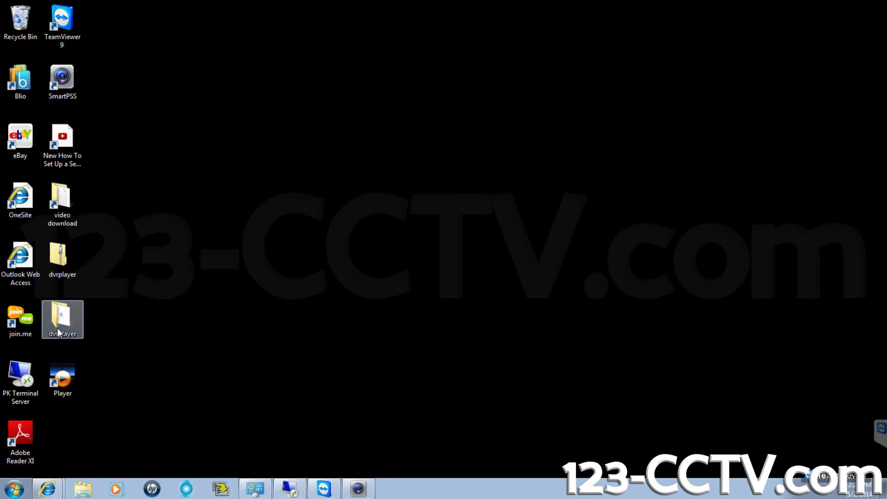
double_click(65, 213)
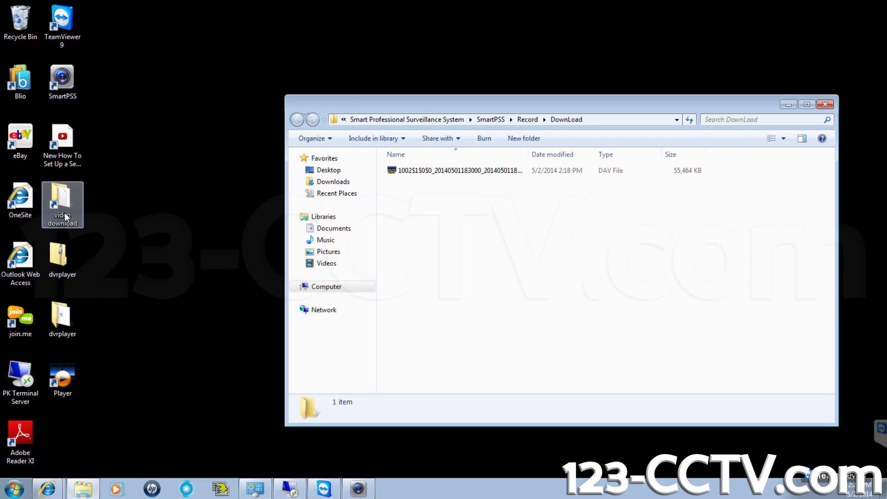
Play the downloaded DAV file in Player and jump along the progress bar to about 18:33.
double_click(391, 172)
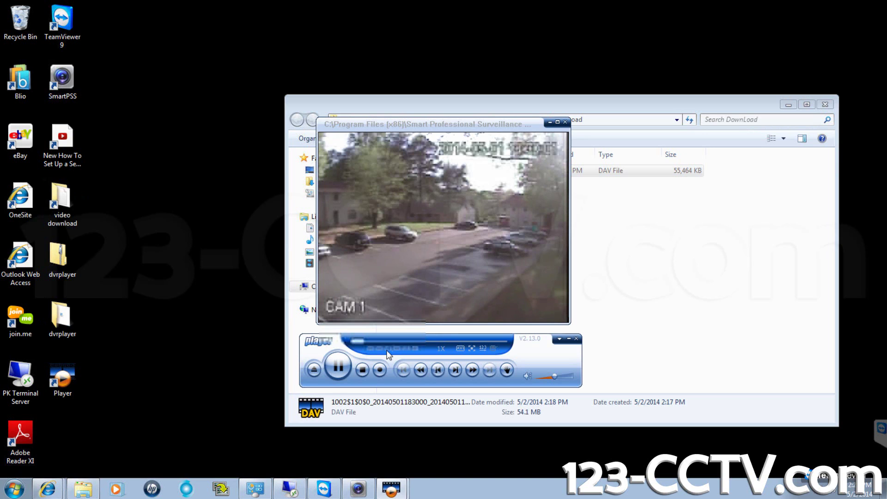
click(416, 344)
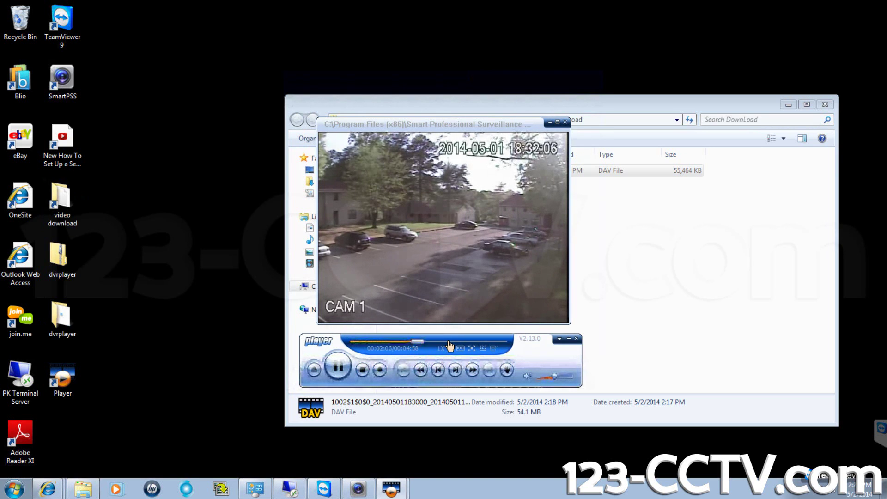
click(449, 345)
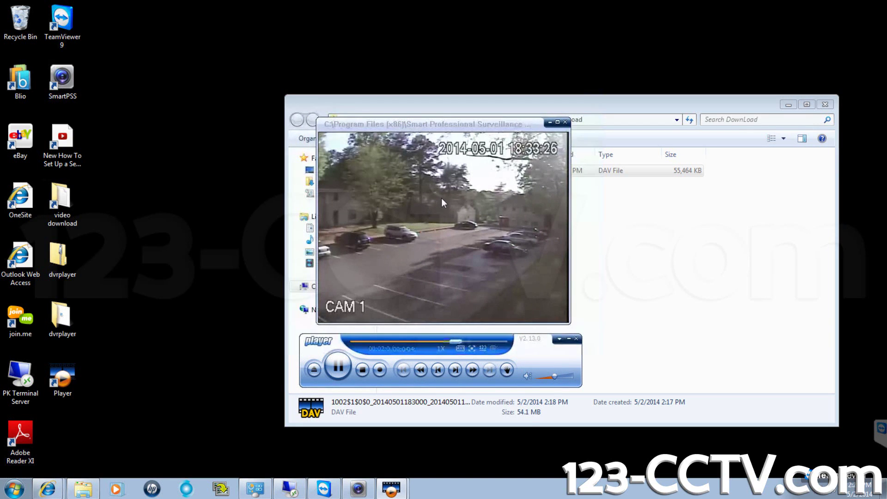
right_click(442, 199)
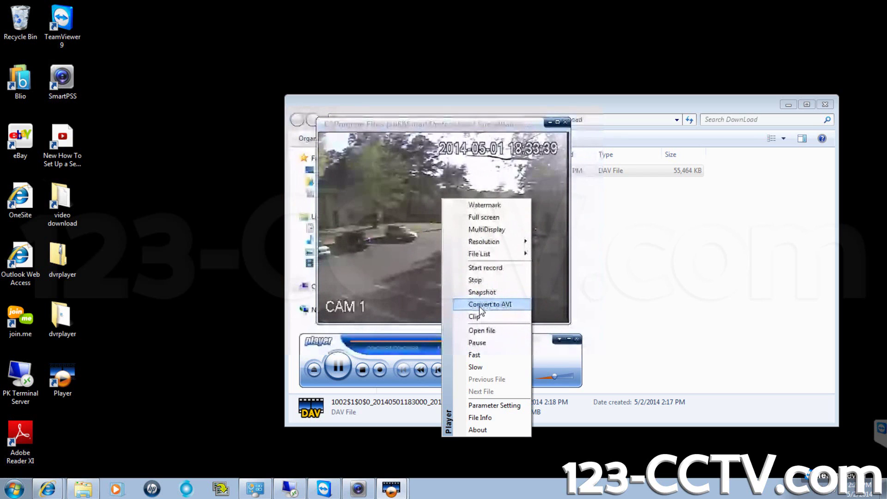
Run Convert to AVI on the Cam 1 recording and acknowledge the Complete message.
right_click(379, 232)
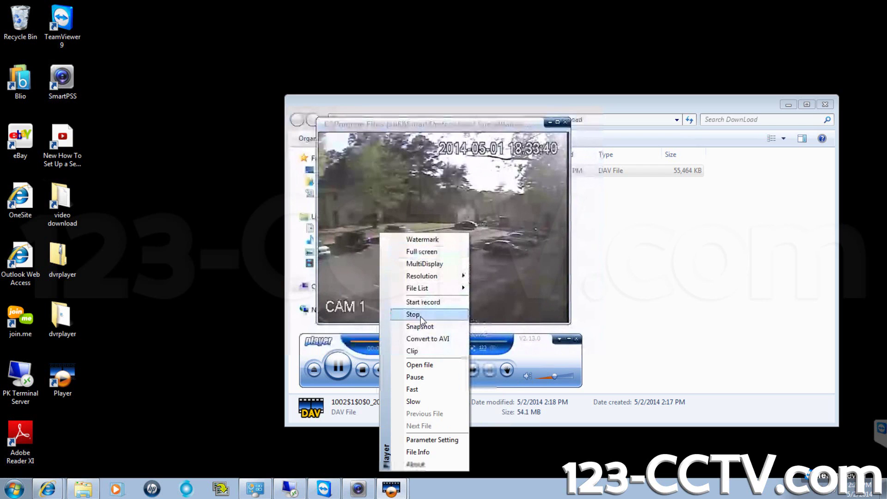
click(509, 246)
right_click(454, 193)
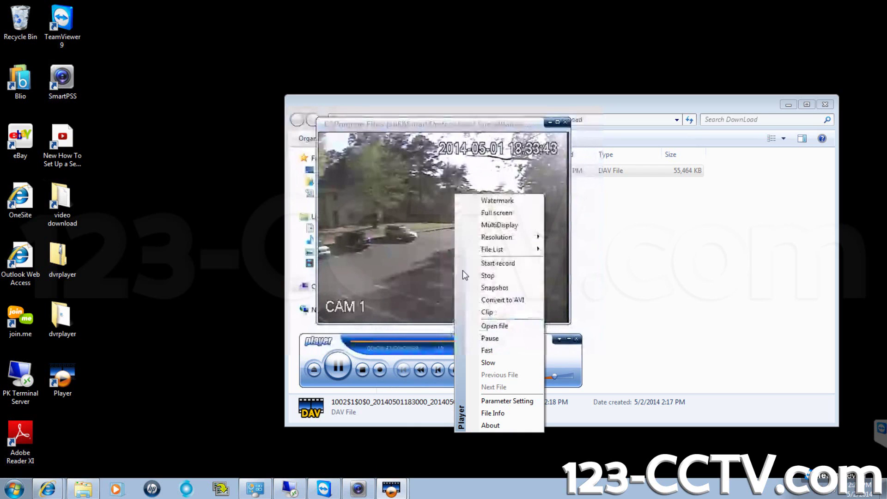
click(486, 300)
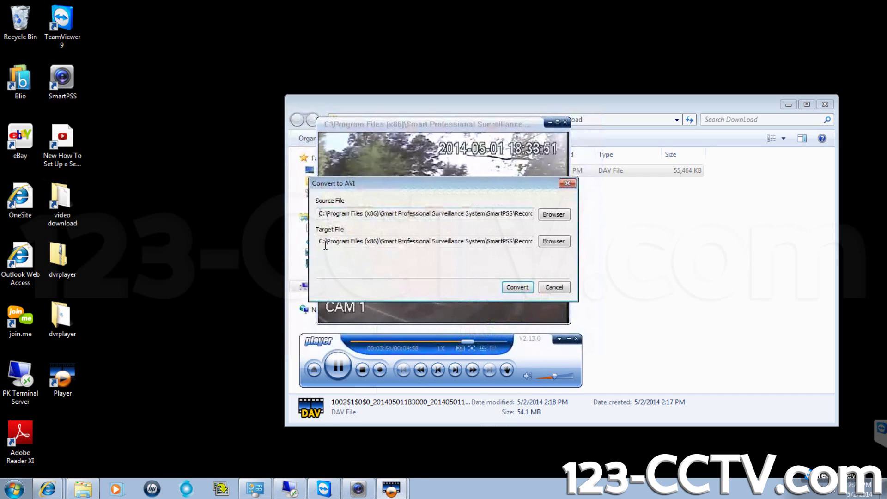
click(518, 287)
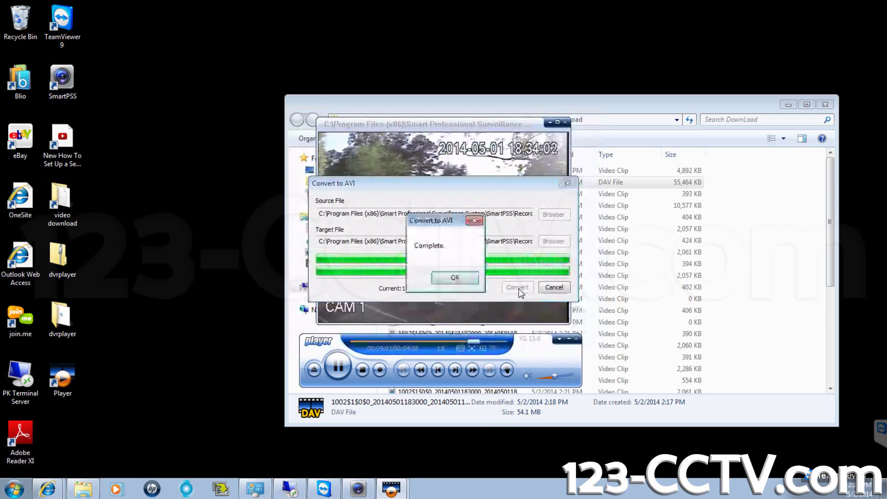
click(461, 281)
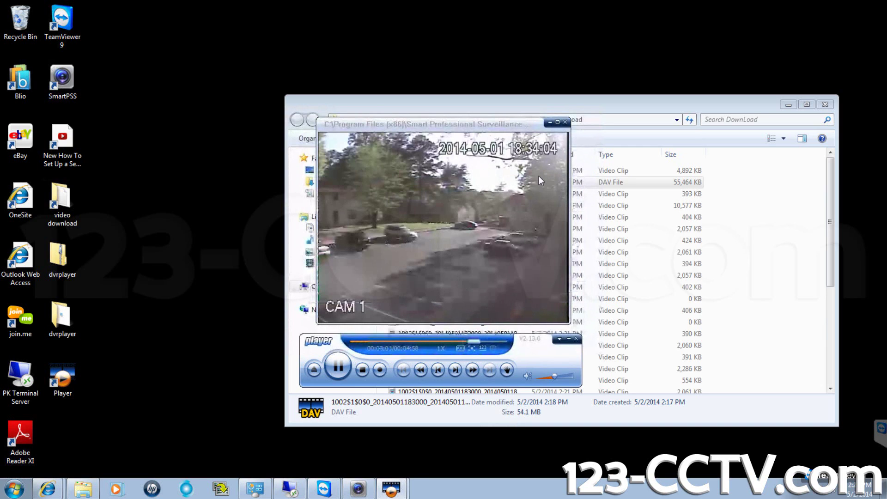
Close the video playback window and return to the DownLoad folder's item count.
click(564, 123)
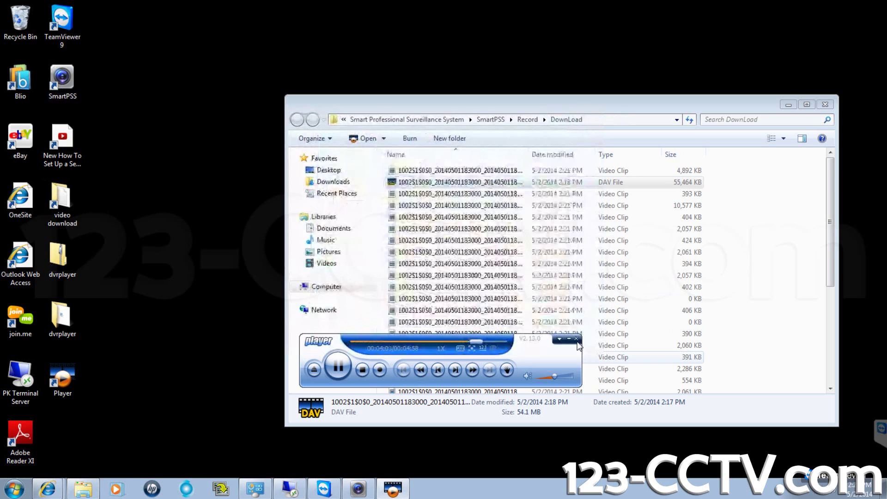
click(760, 236)
click(691, 182)
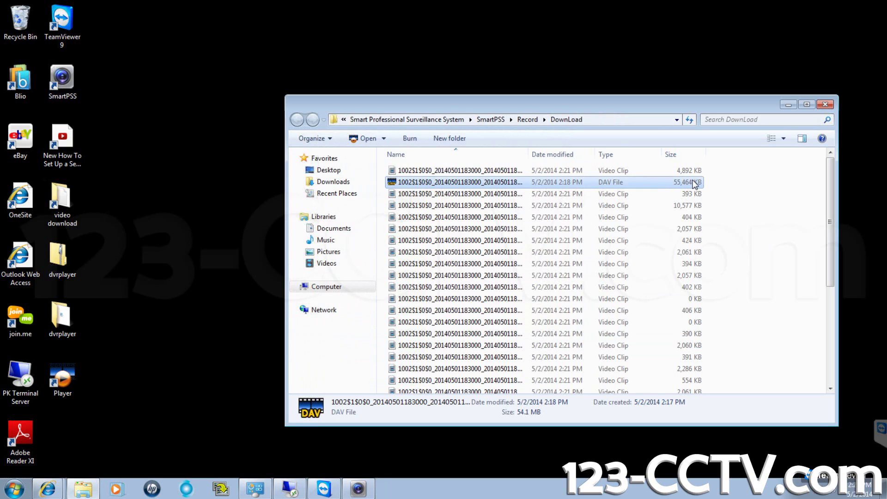
click(755, 298)
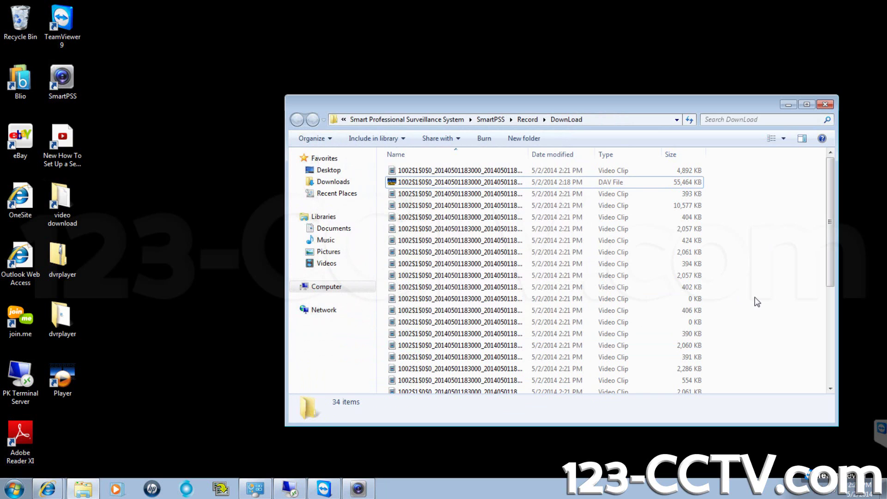
Inspect the 394 KB, 554 KB and 2,286 KB video clips, then reselect the DAV recording.
click(597, 265)
scroll(597, 264, down, 2)
click(522, 318)
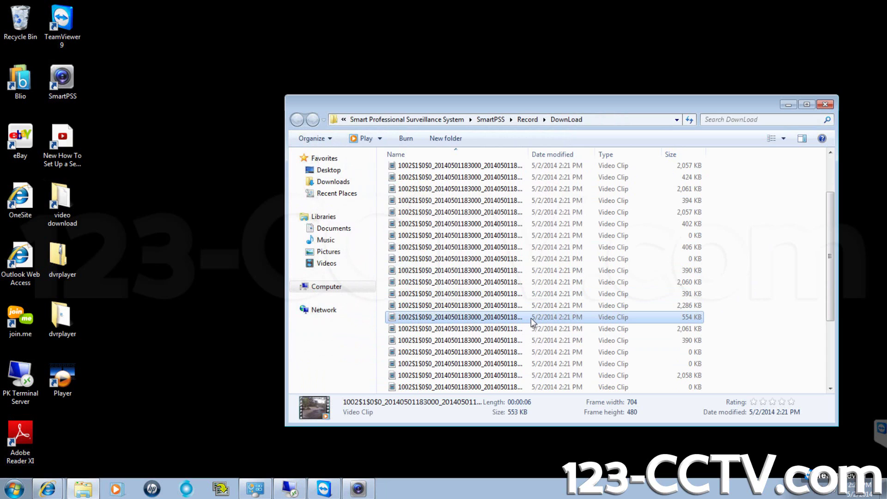
click(536, 307)
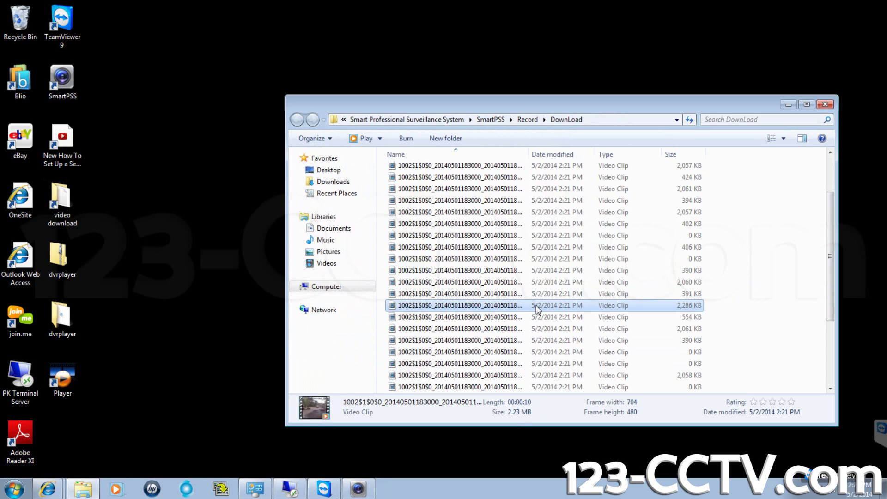
scroll(536, 307, down, 3)
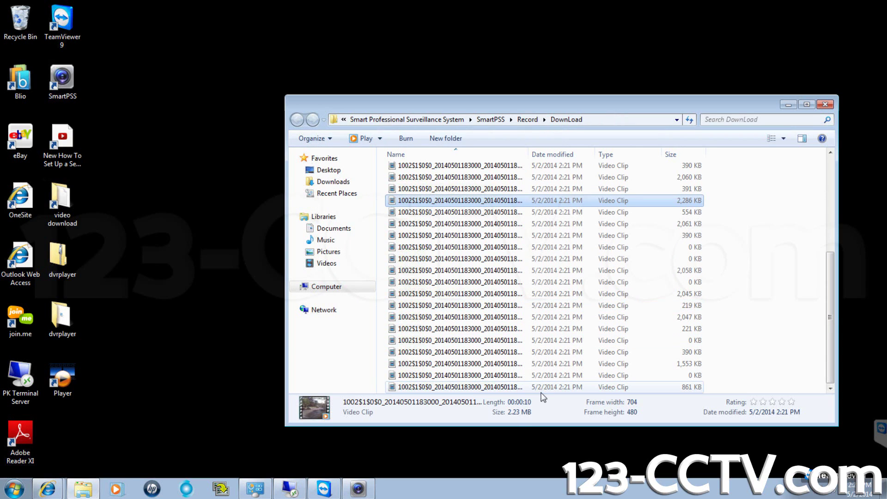
scroll(512, 309, up, 5)
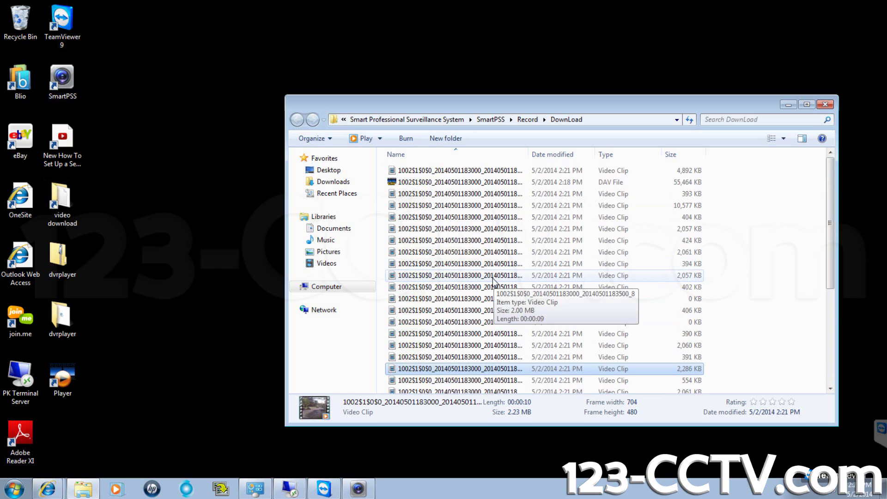
click(439, 183)
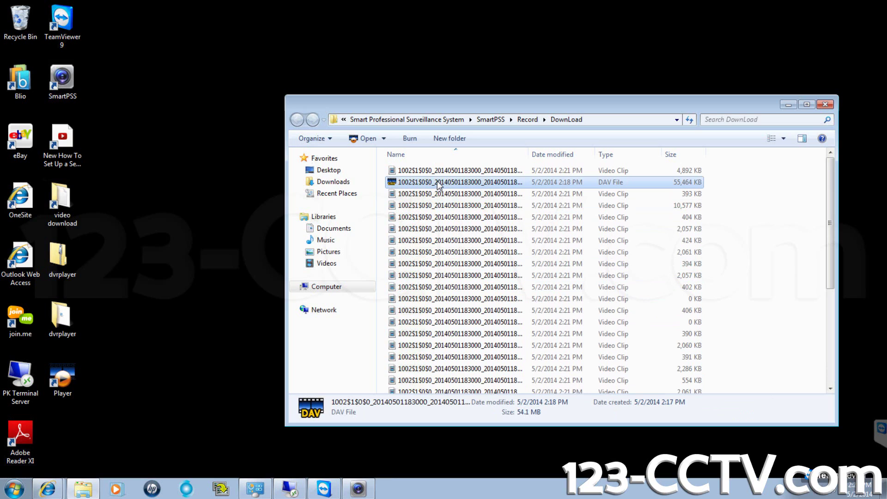